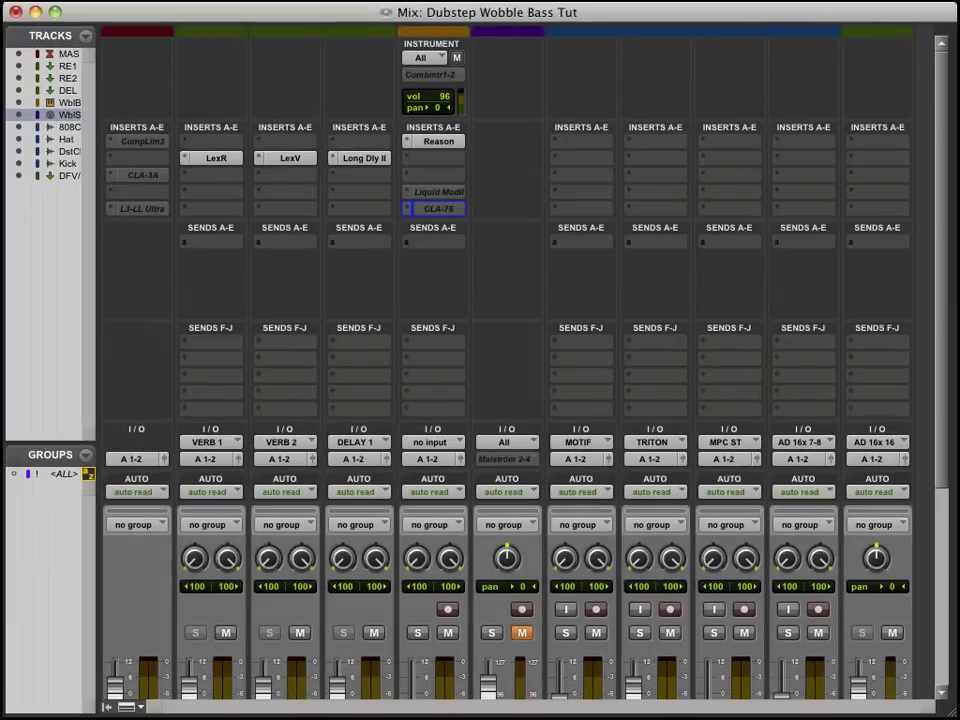
Switch from the Mix window to the Edit window showing the wobble bass, drum and voice-over tracks
key(super+equal)
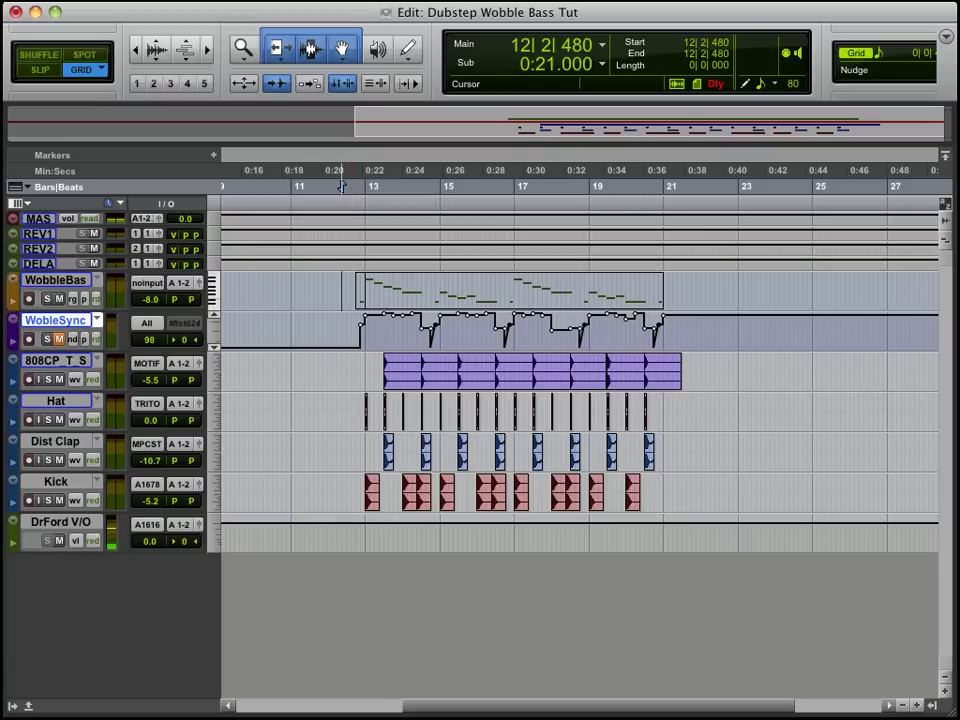
Open the Transport window with keypad Cmd+1
key(super+KP_1)
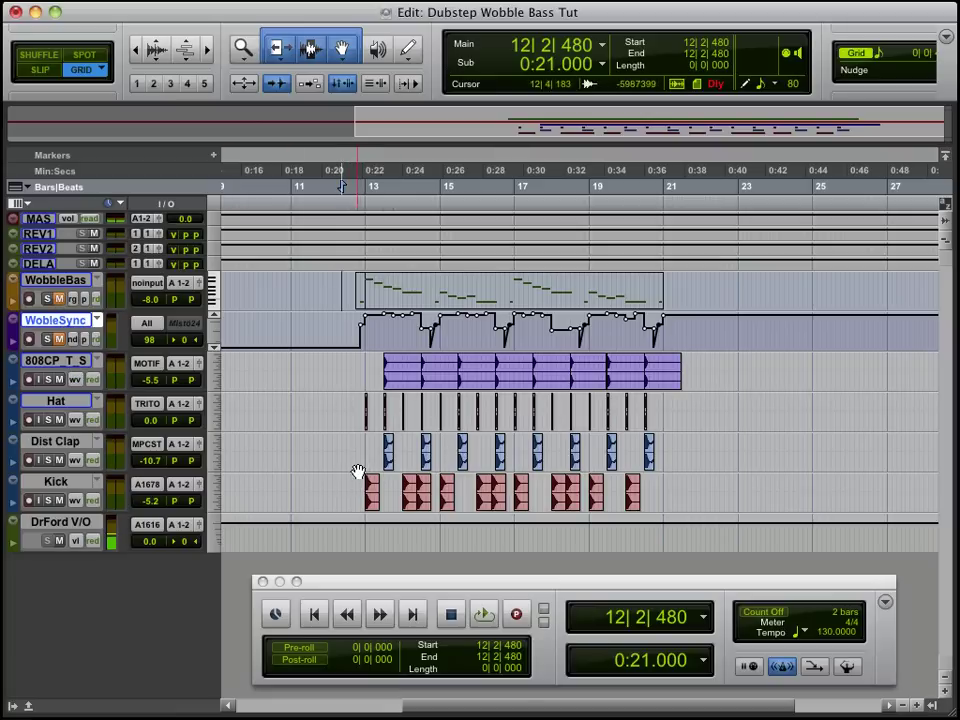
Play the Kick track from 12|4|480 and stop so playback returns there
click(359, 478)
key(space)
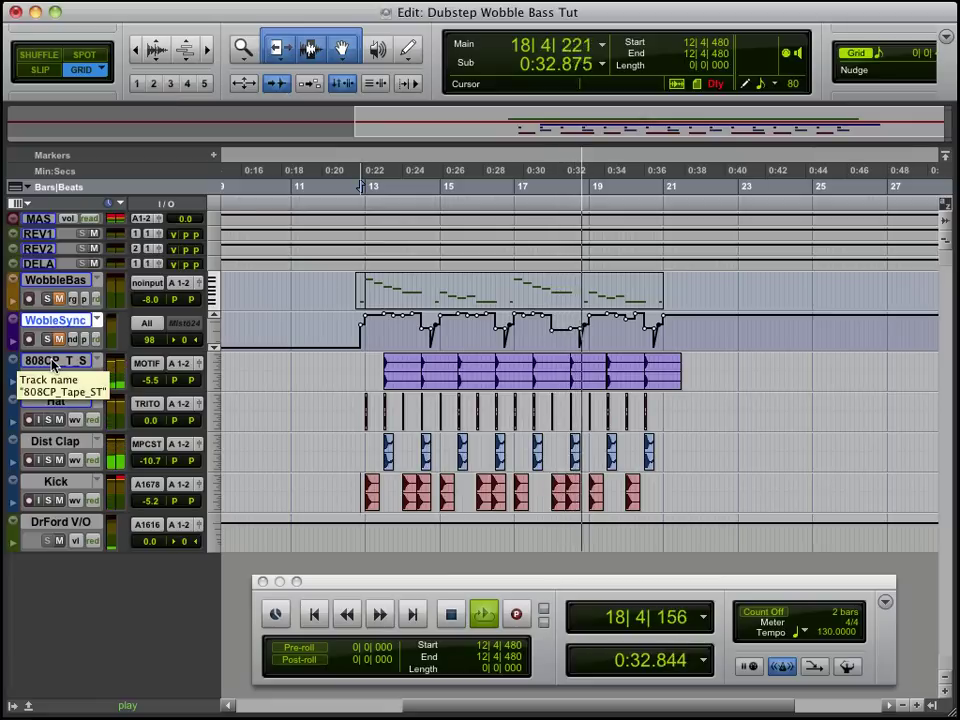
key(space)
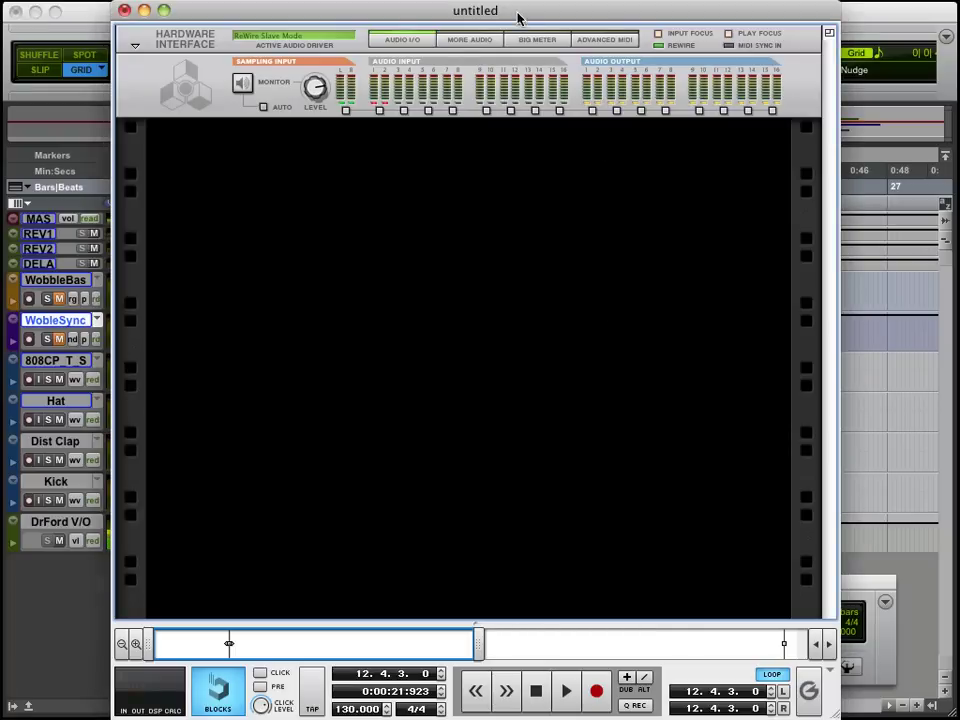
Position the Reason window and bring up the empty rack's device-creation menu
drag(519, 12, 530, 17)
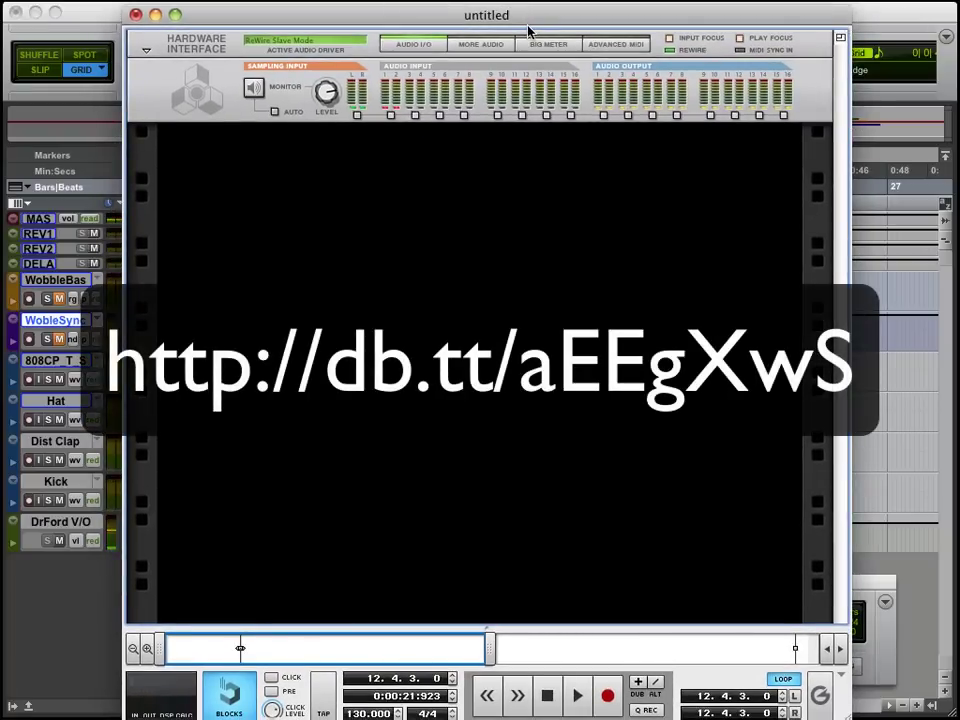
right_click(514, 171)
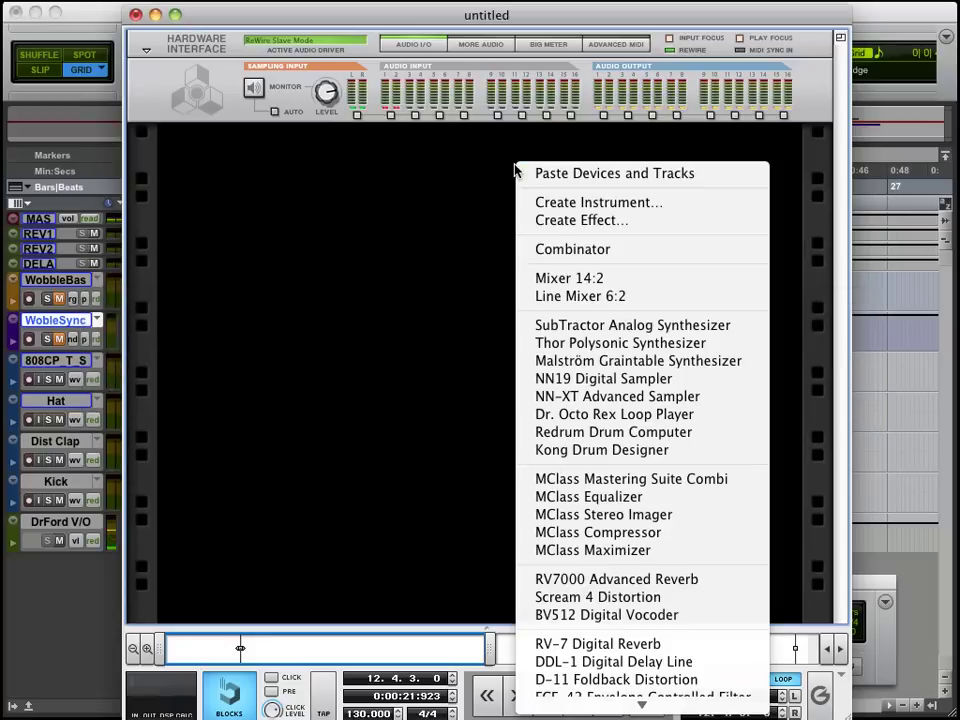
Create a Combinator and browse to load the Dubstep Wobble patch
click(555, 250)
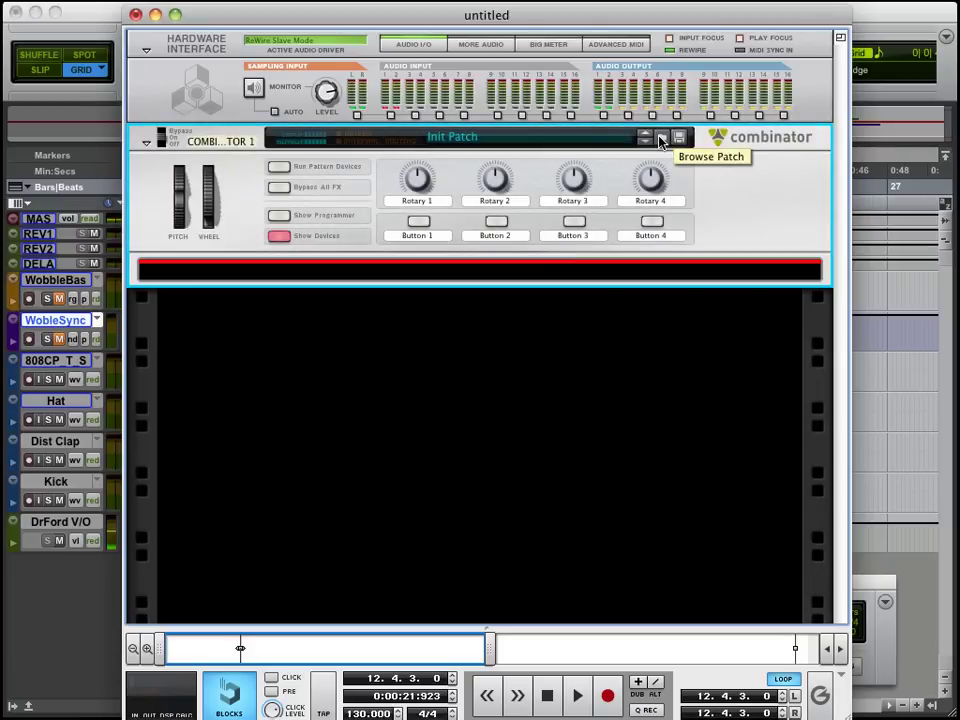
click(660, 137)
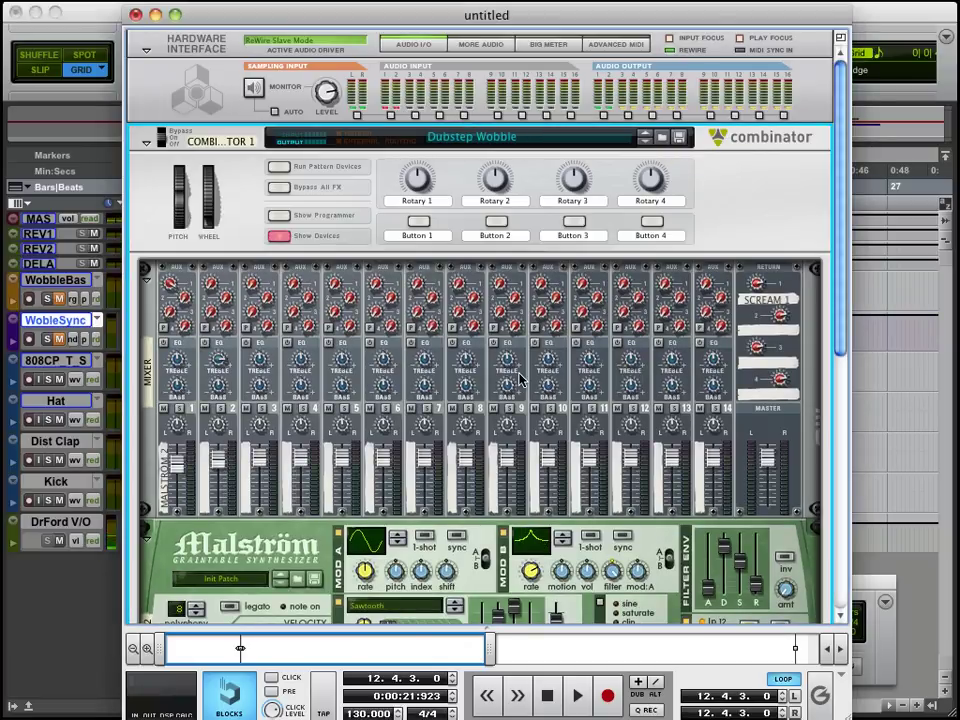
scroll(499, 388, down, 5)
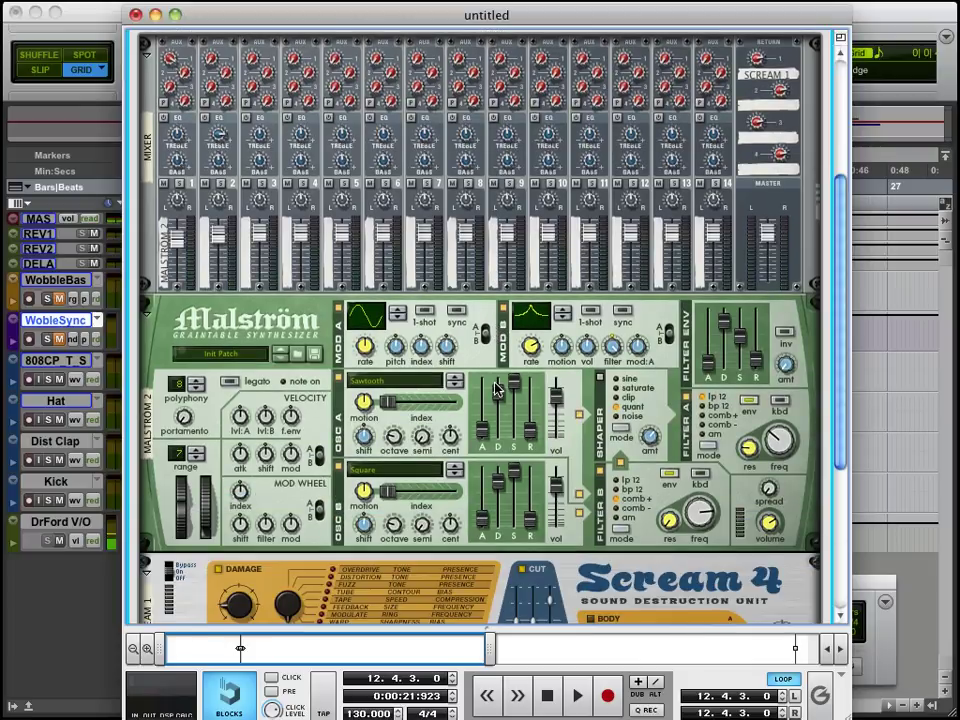
scroll(497, 388, down, 2)
key(Tab)
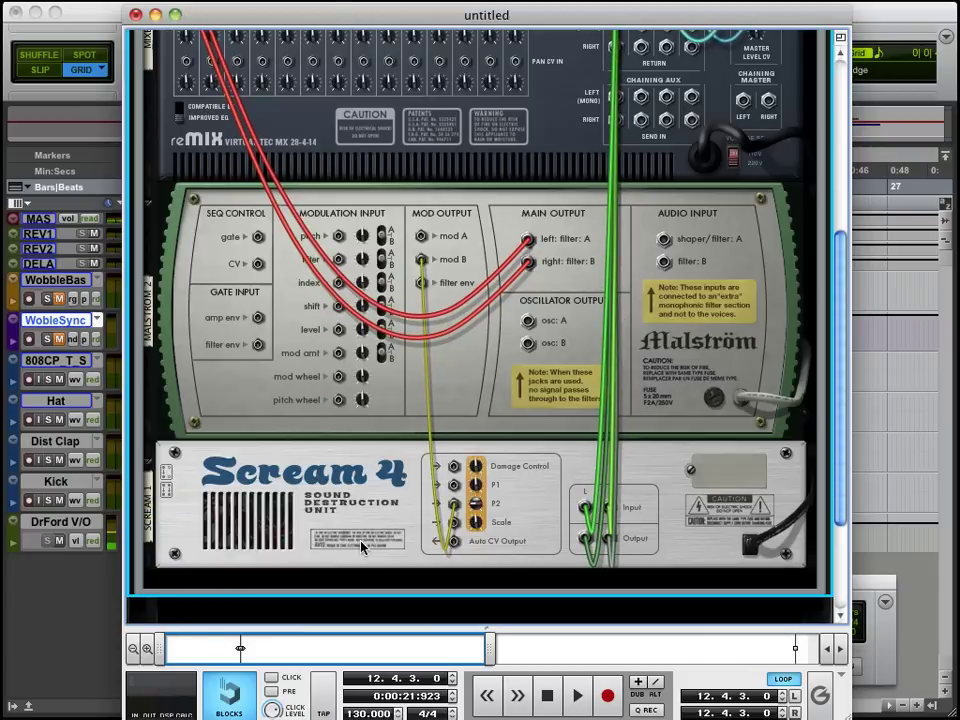
scroll(328, 316, up, 5)
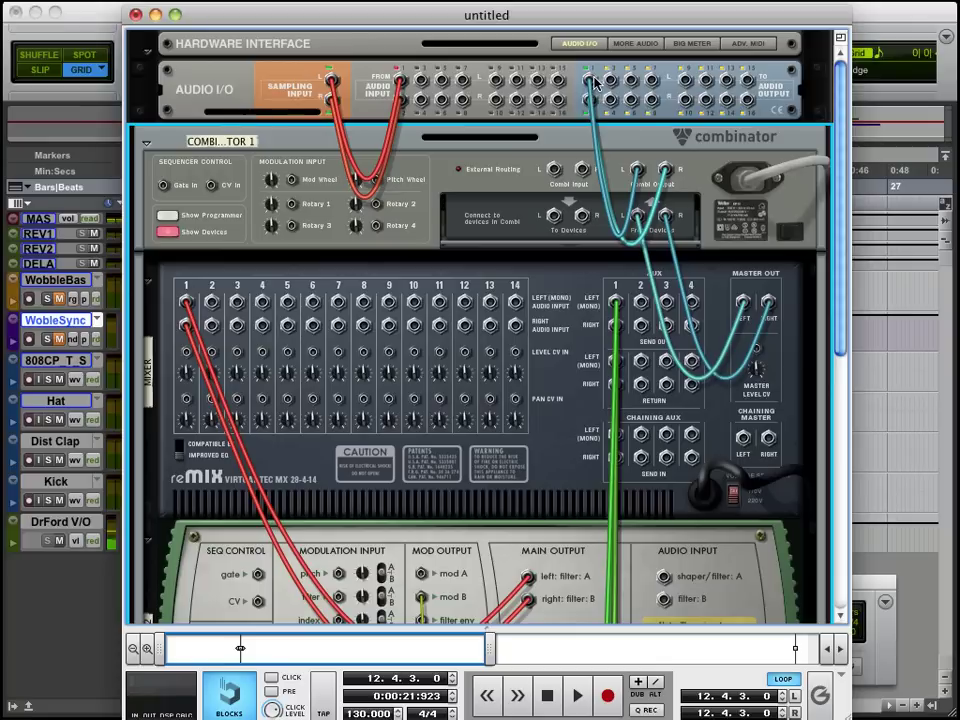
key(Tab)
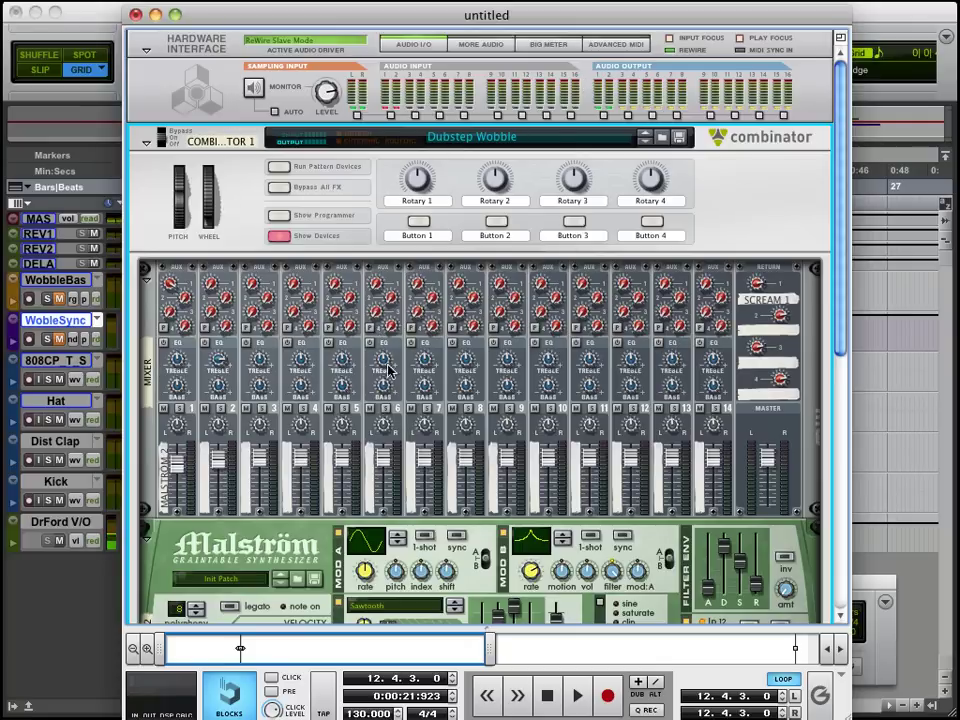
Tempo-sync the Malström's Modulator B rate to 1/4
scroll(406, 418, down, 3)
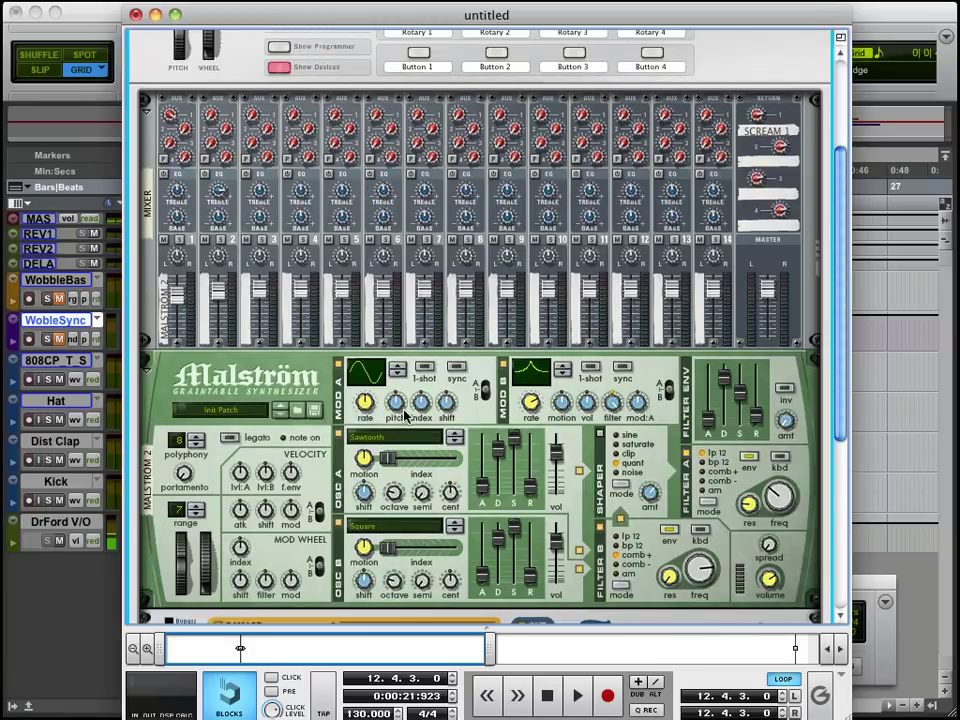
scroll(405, 416, down, 3)
scroll(405, 416, down, 1)
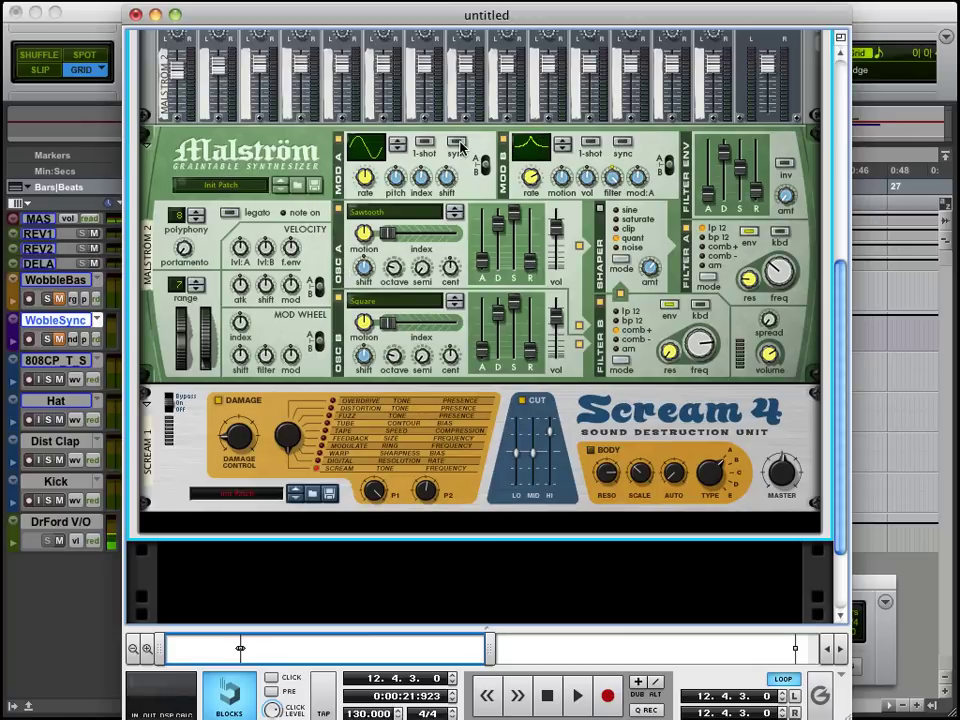
click(621, 147)
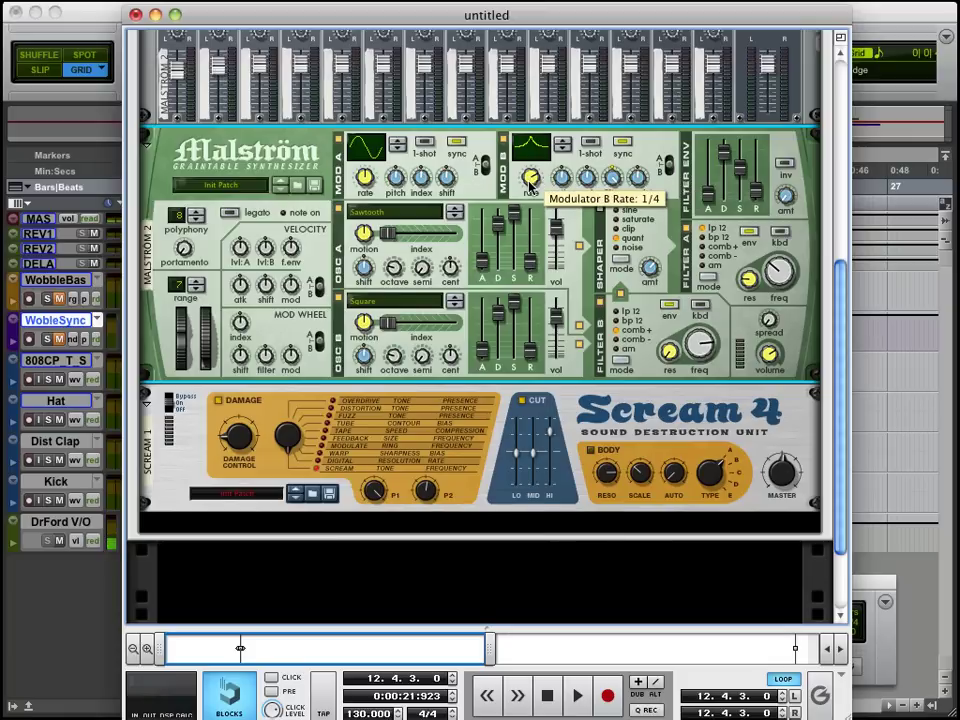
click(155, 15)
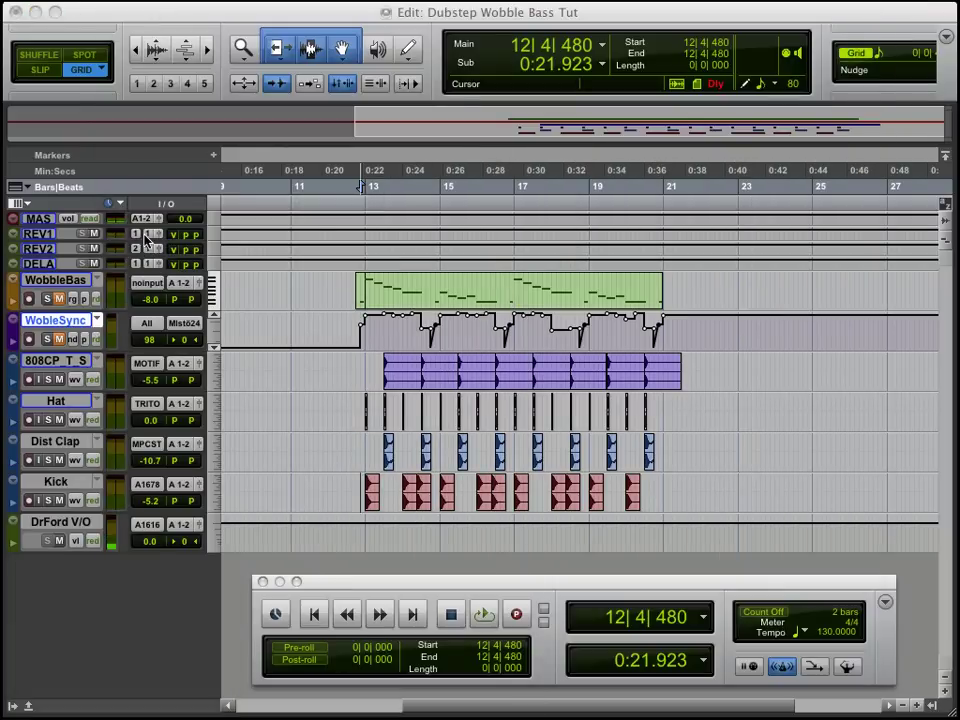
key(ctrl+equal)
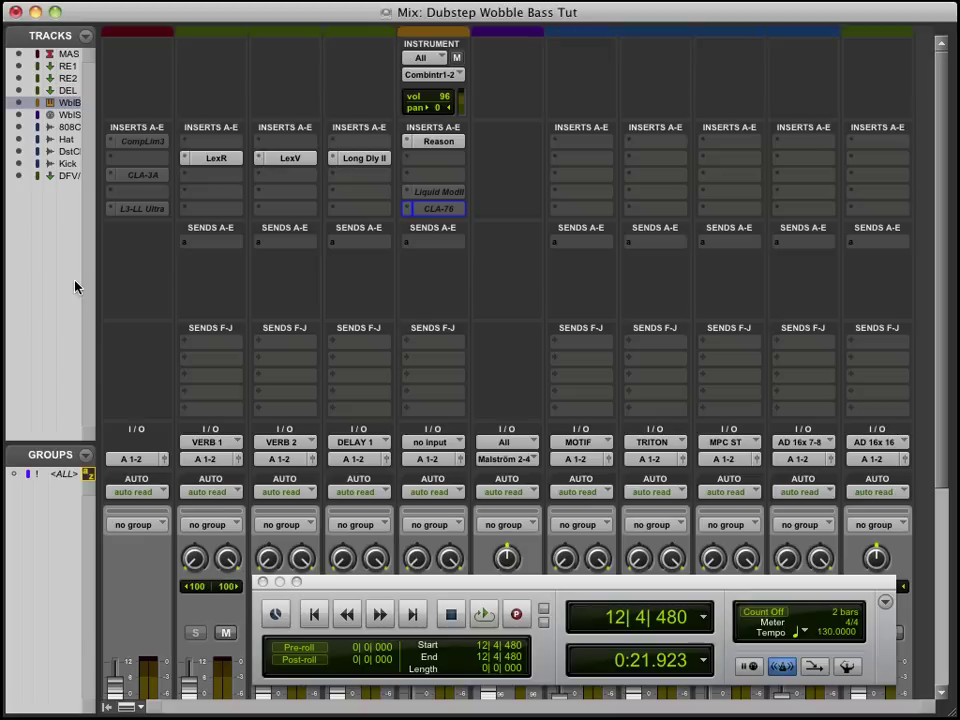
click(438, 78)
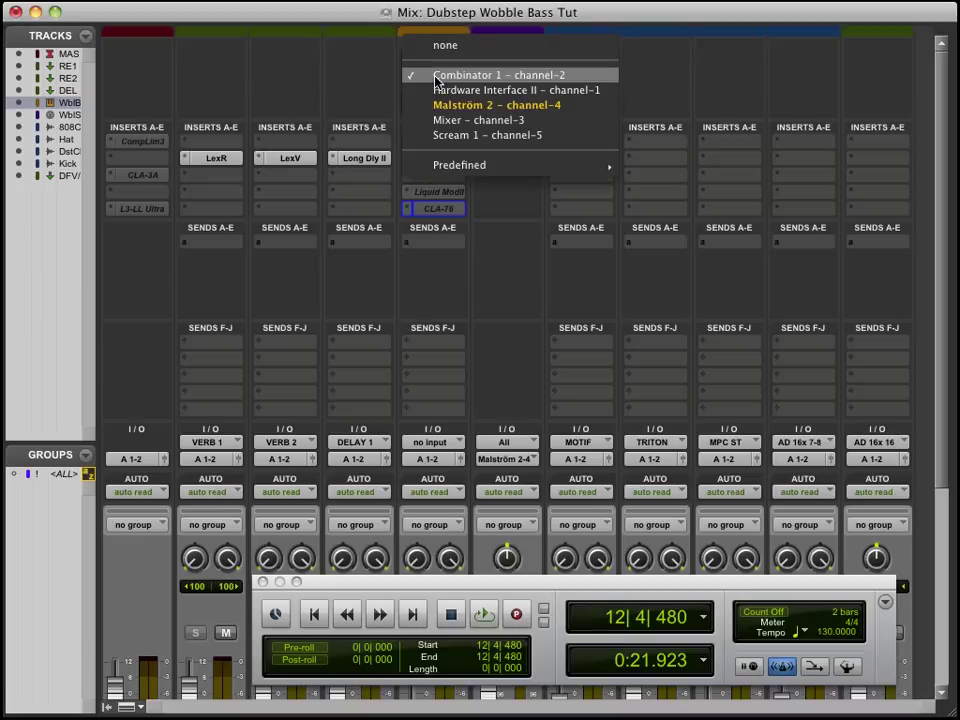
click(546, 74)
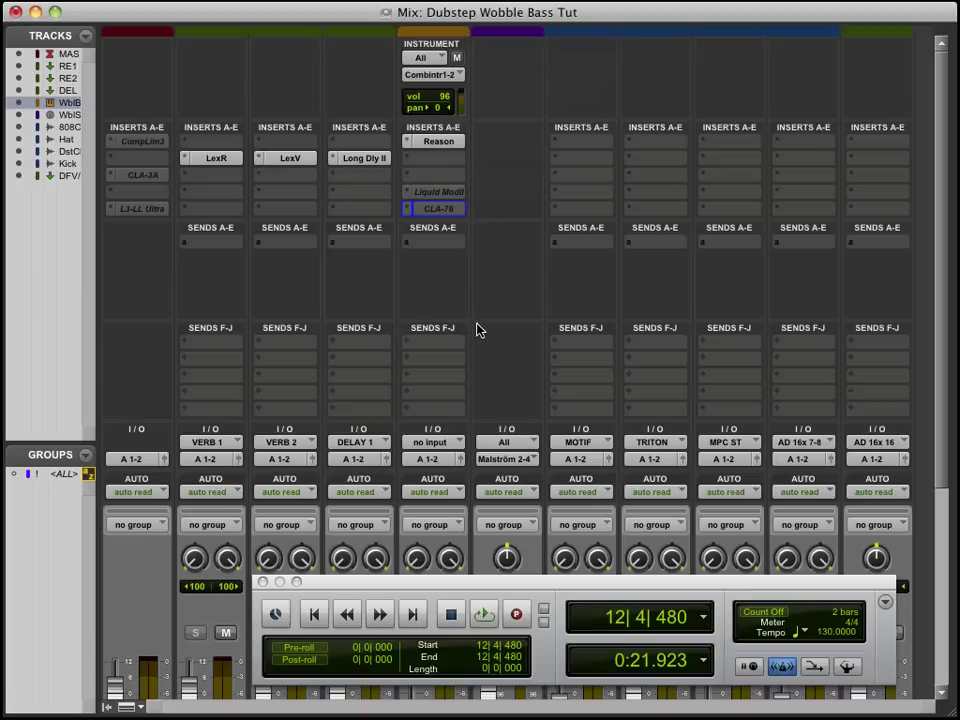
key(ctrl+equal)
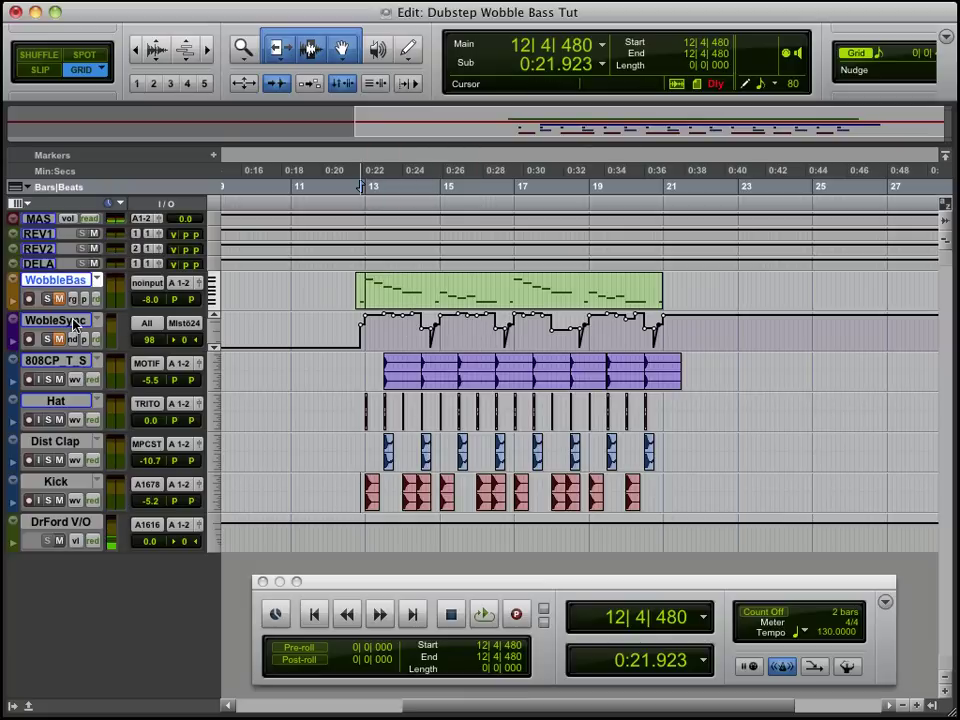
click(73, 323)
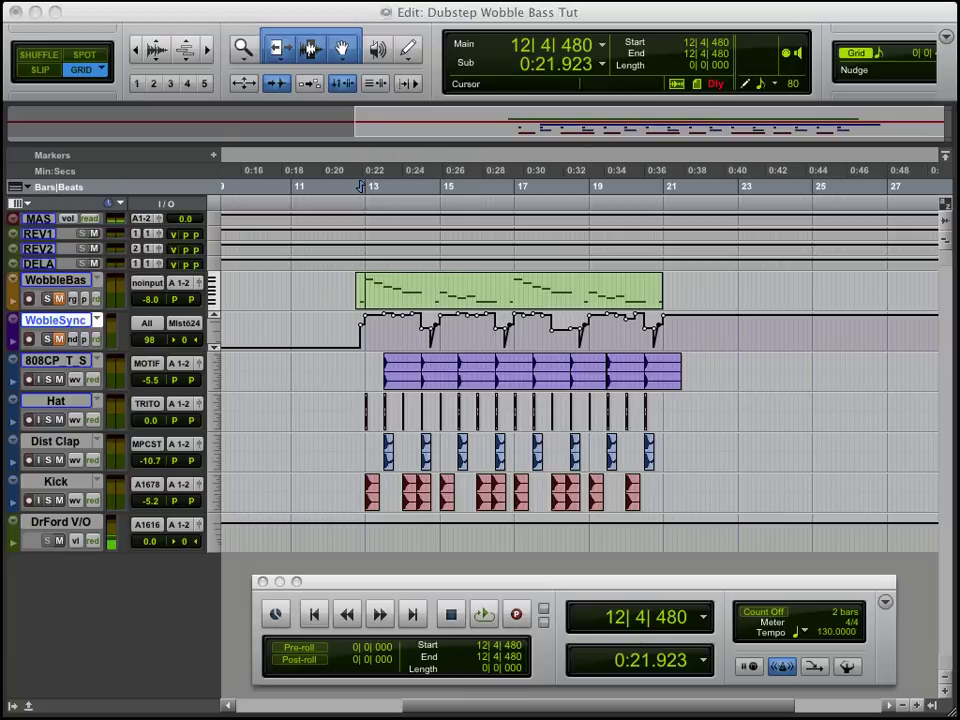
Add a new MIDI track and set the WobleSync track height to large
key(ctrl+shift+n)
click(465, 287)
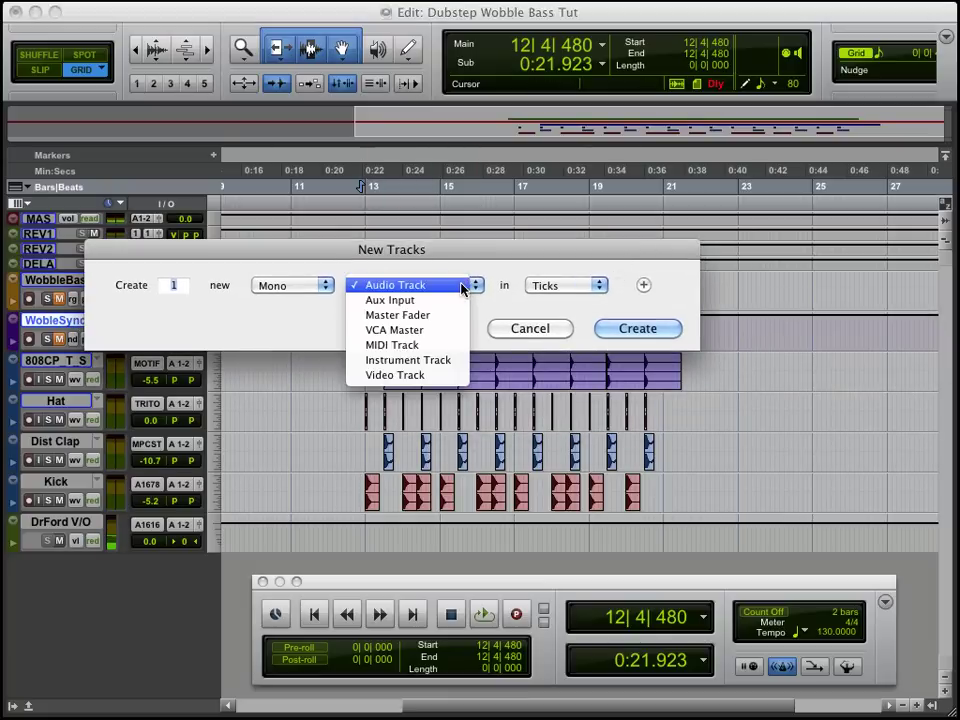
click(449, 347)
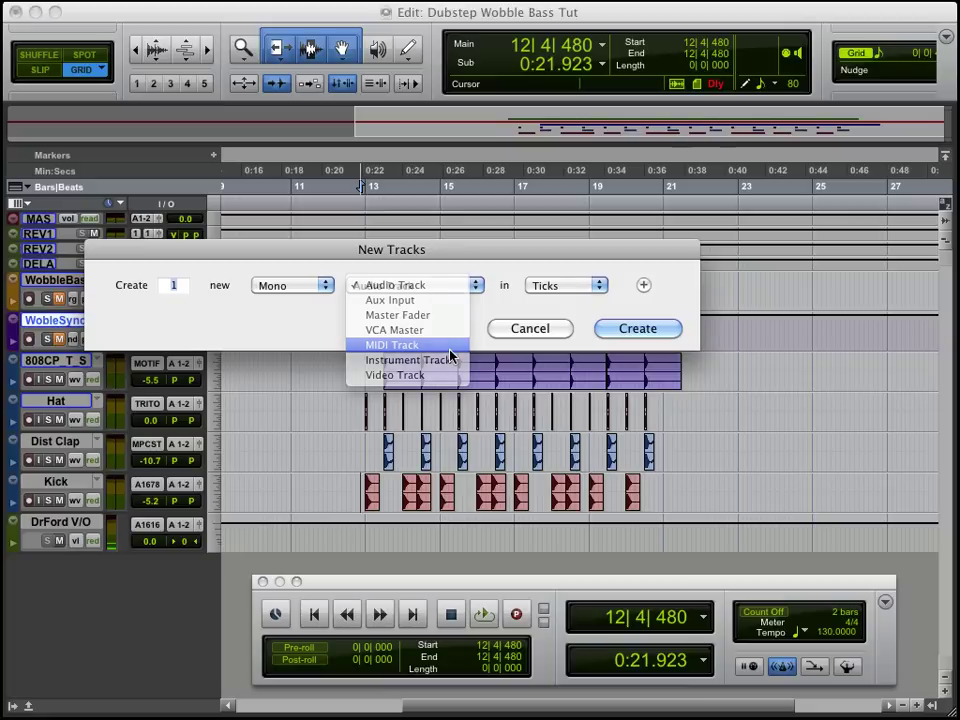
click(615, 328)
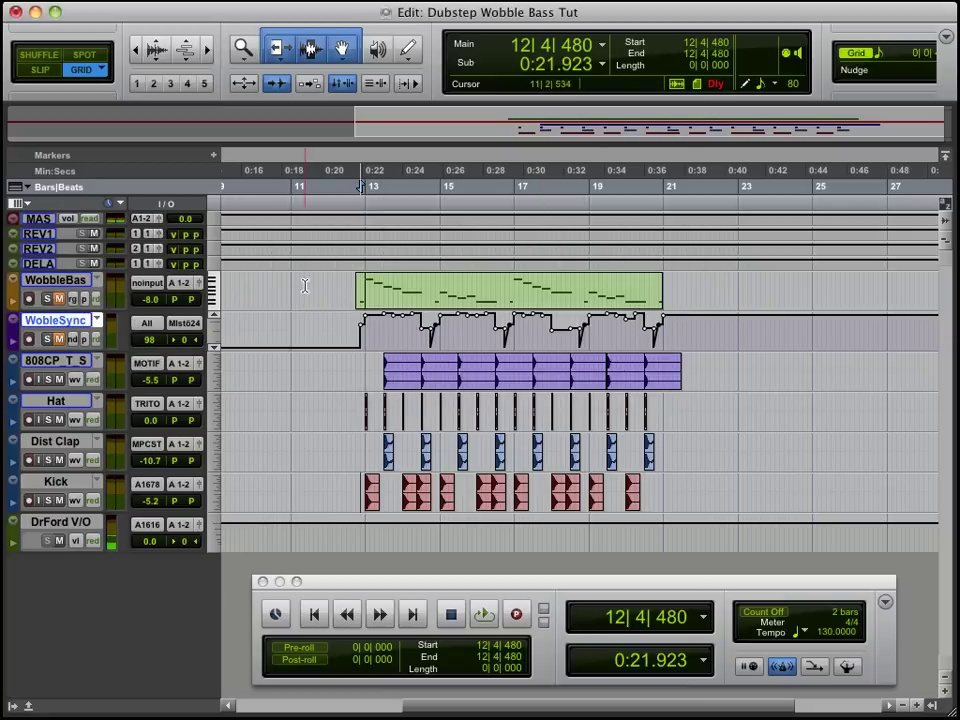
click(212, 340)
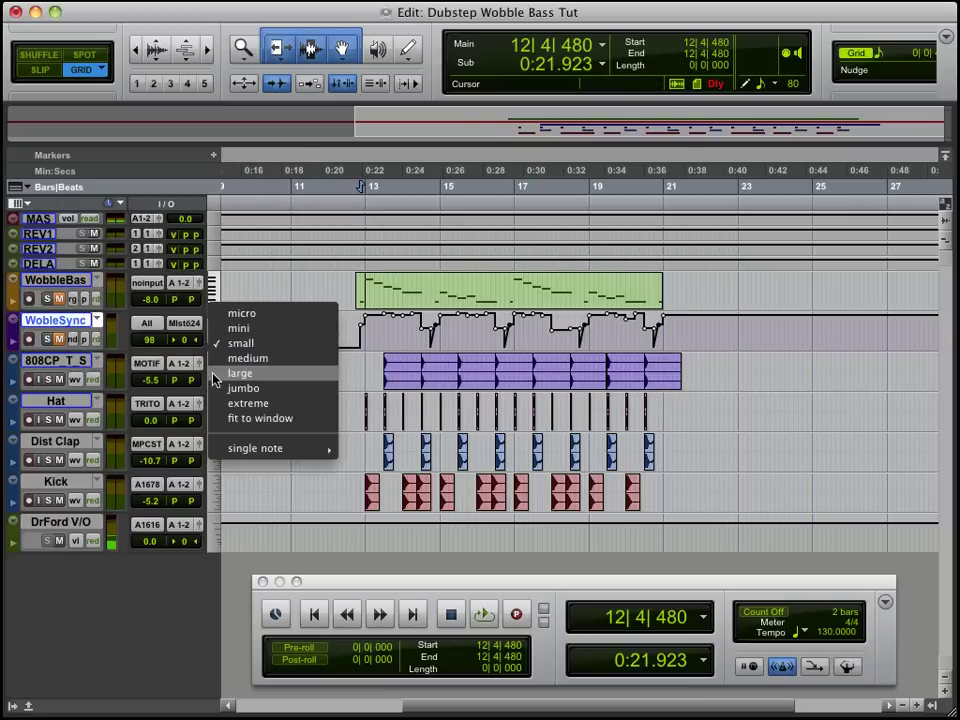
click(214, 375)
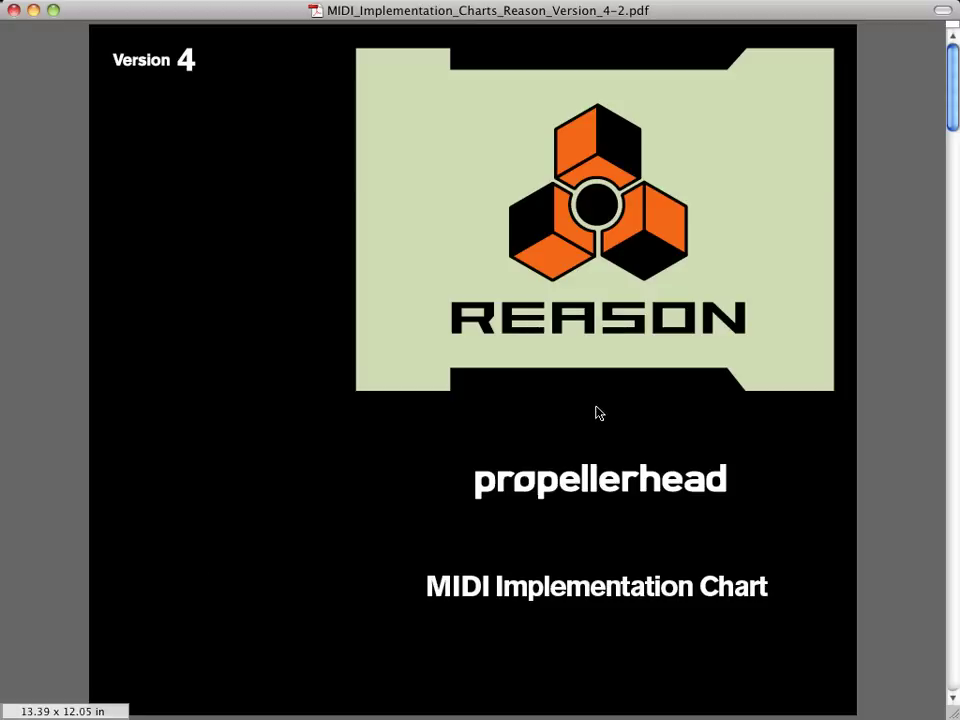
Zoom into the chart's Page 1 and scroll right to the Thor and Malström columns
scroll(553, 270, down, 3)
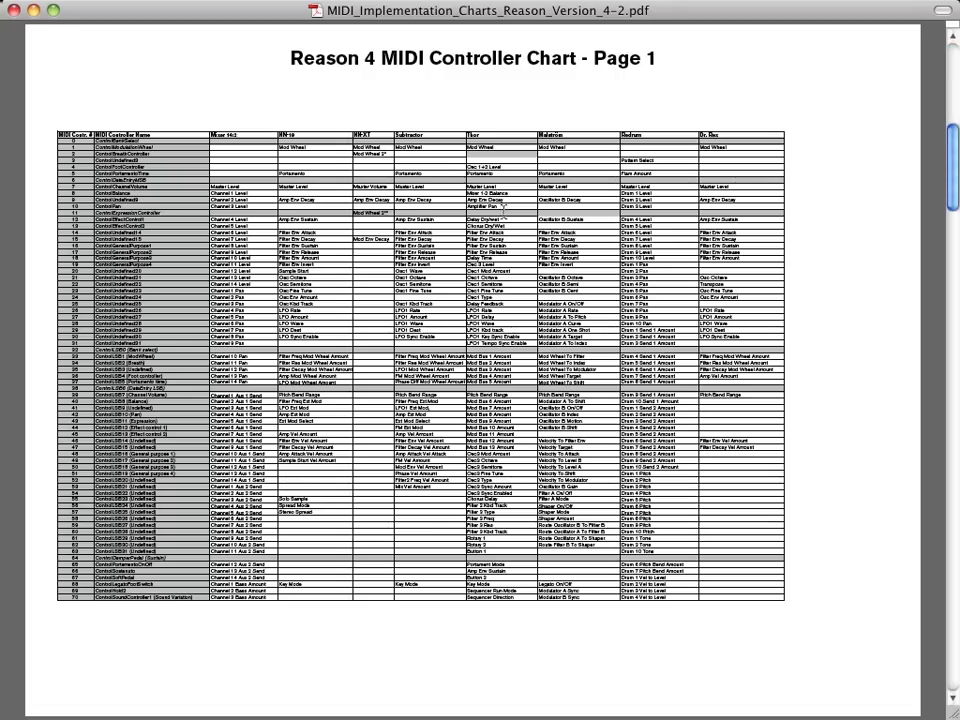
key(super+plus)
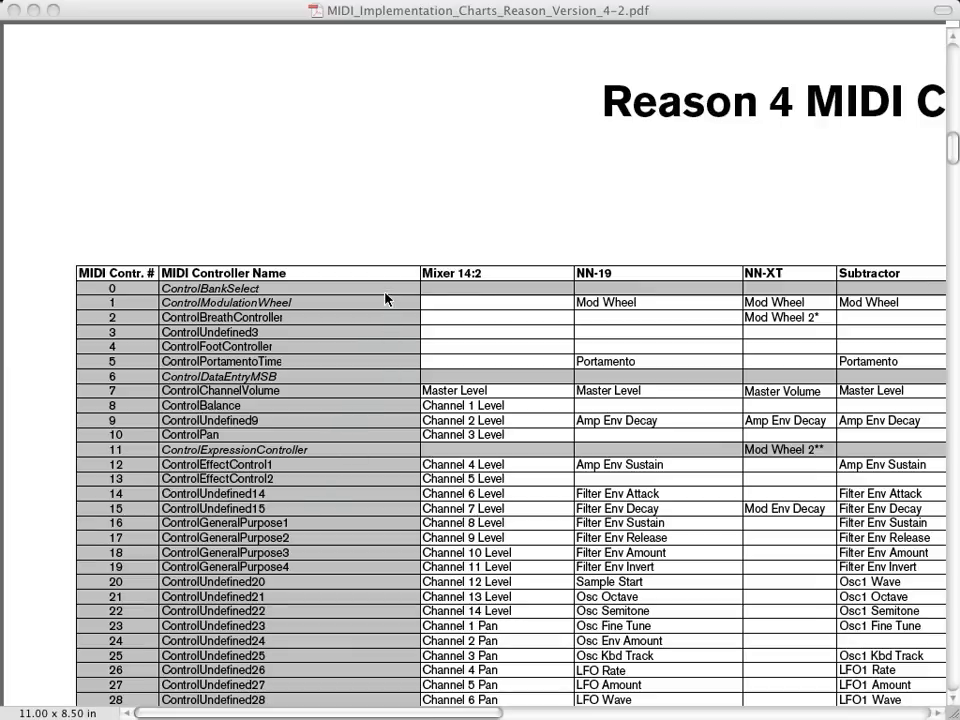
scroll(388, 289, down, 1)
scroll(388, 289, down, 2)
scroll(388, 289, down, 2)
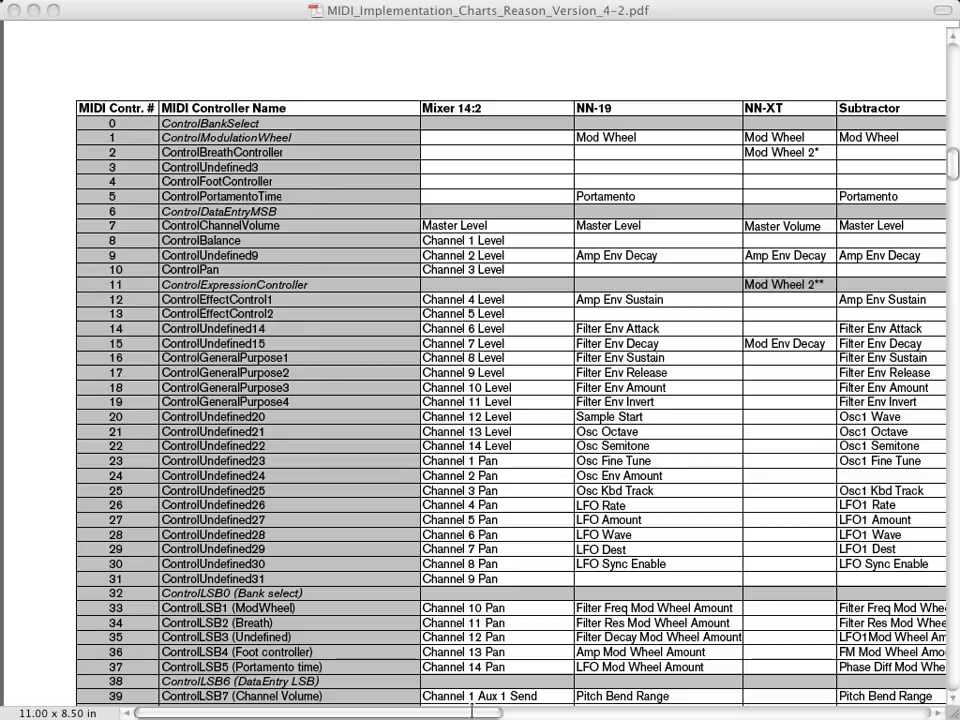
click(435, 714)
drag(440, 714, 783, 710)
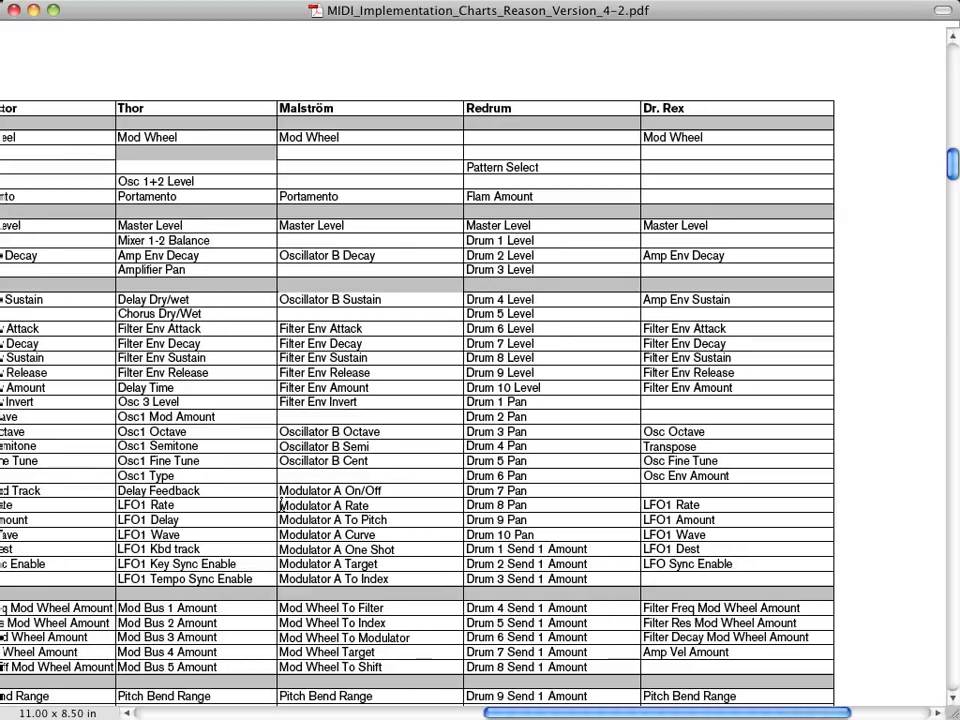
Check the Modulator A Rate entry and scroll down through chart pages 1–2
mouse_move(281, 505)
mouse_down()
mouse_move(379, 504)
mouse_move(286, 504)
mouse_up()
click(345, 504)
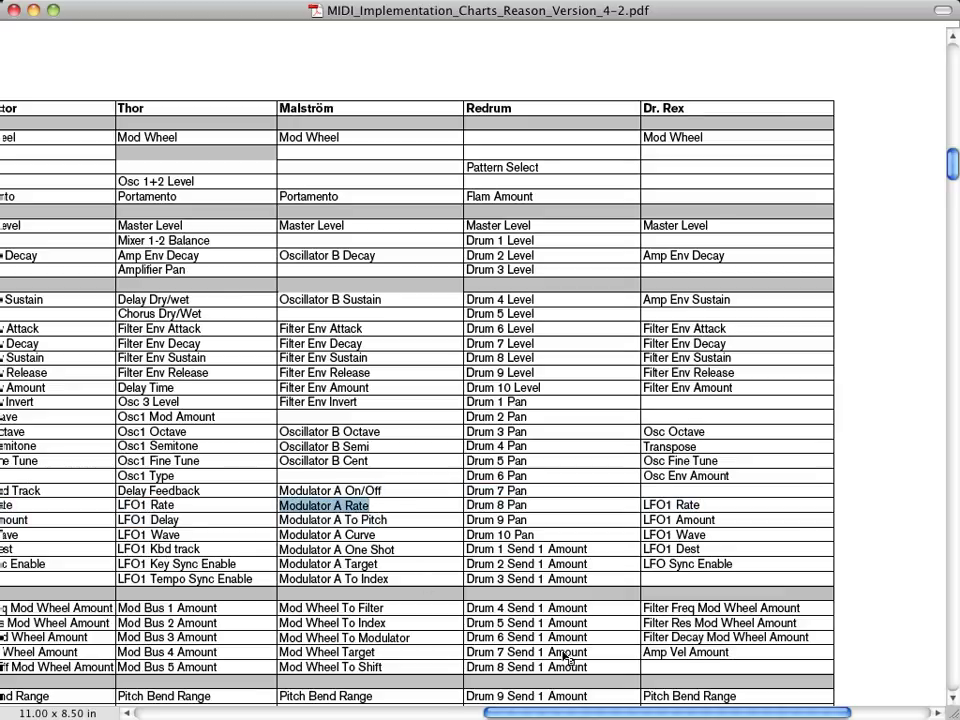
mouse_move(610, 715)
mouse_down()
mouse_move(335, 700)
mouse_move(535, 708)
mouse_move(614, 700)
mouse_up()
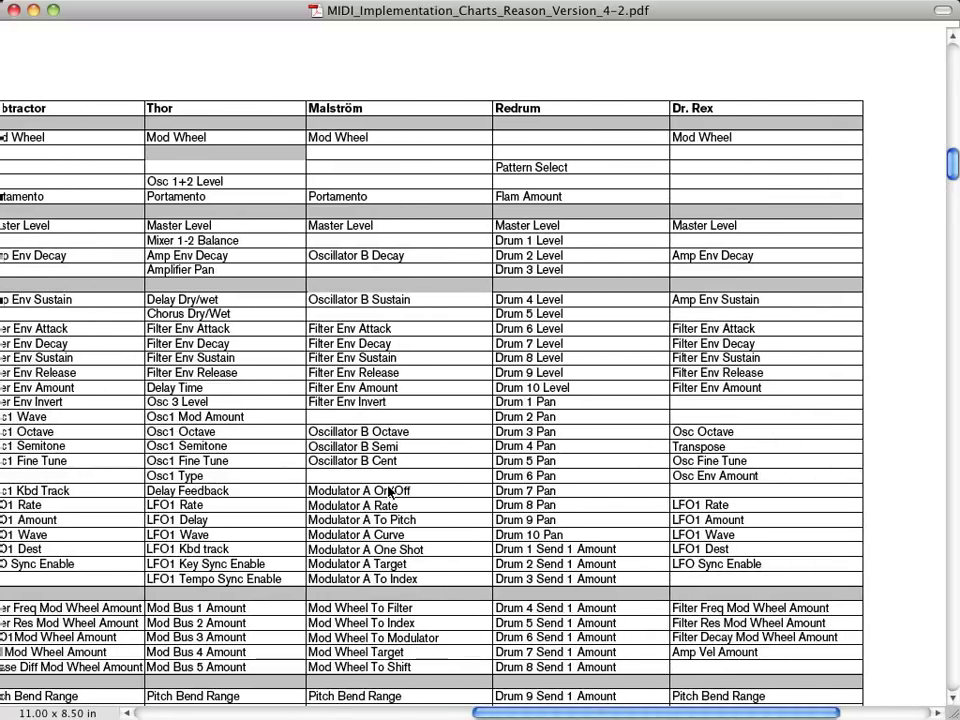
scroll(390, 492, down, 5)
scroll(390, 490, down, 5)
scroll(390, 489, down, 5)
scroll(389, 487, down, 5)
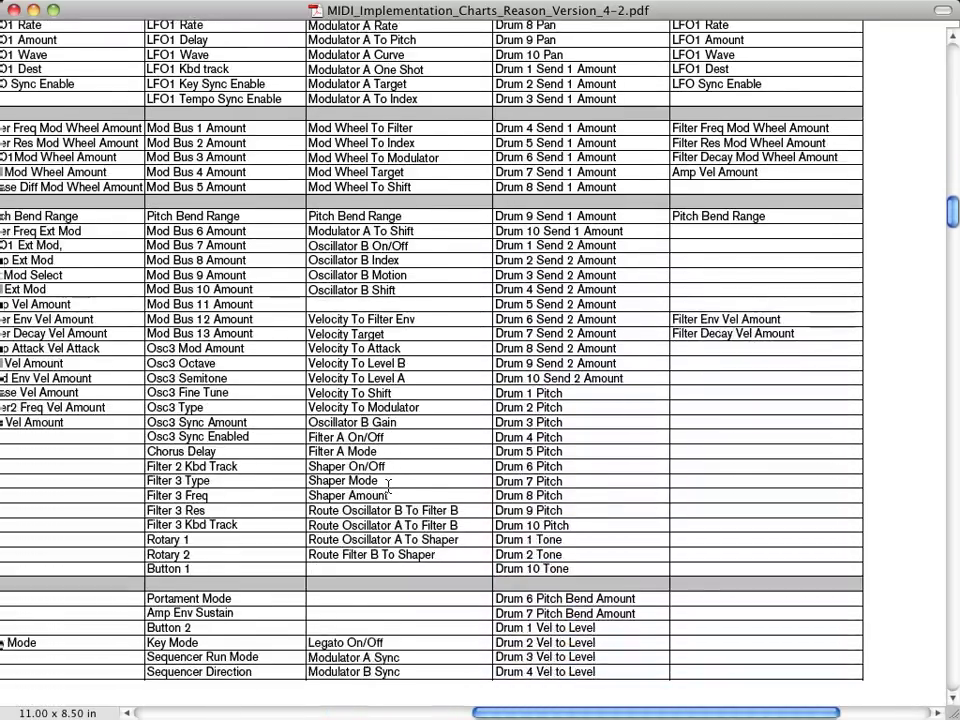
scroll(388, 486, down, 5)
scroll(388, 486, down, 5)
scroll(388, 485, down, 2)
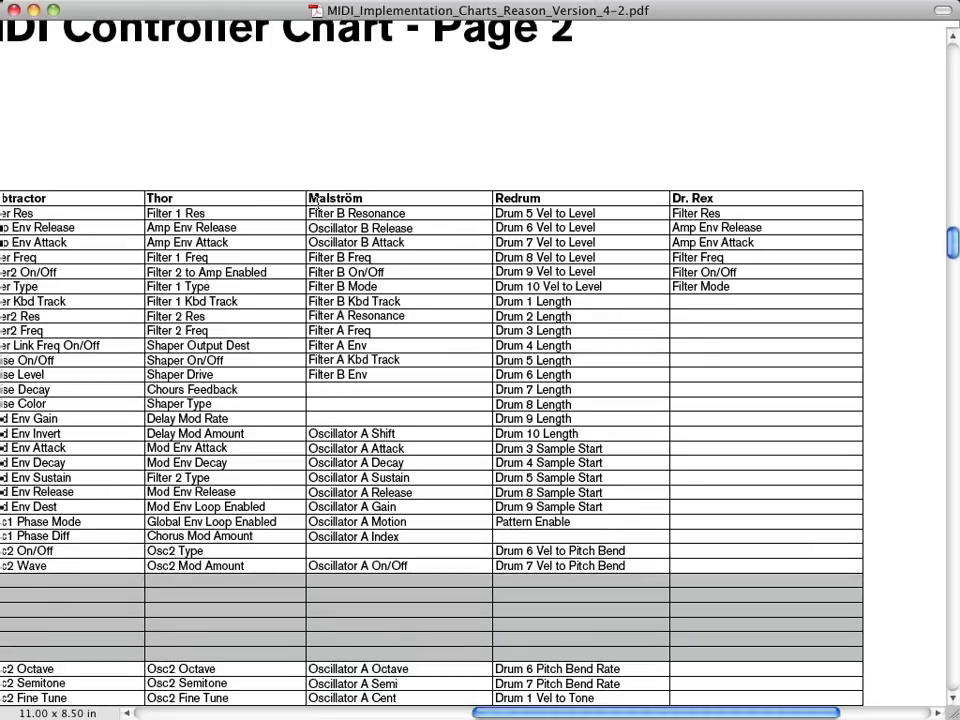
scroll(334, 436, down, 3)
scroll(350, 420, down, 4)
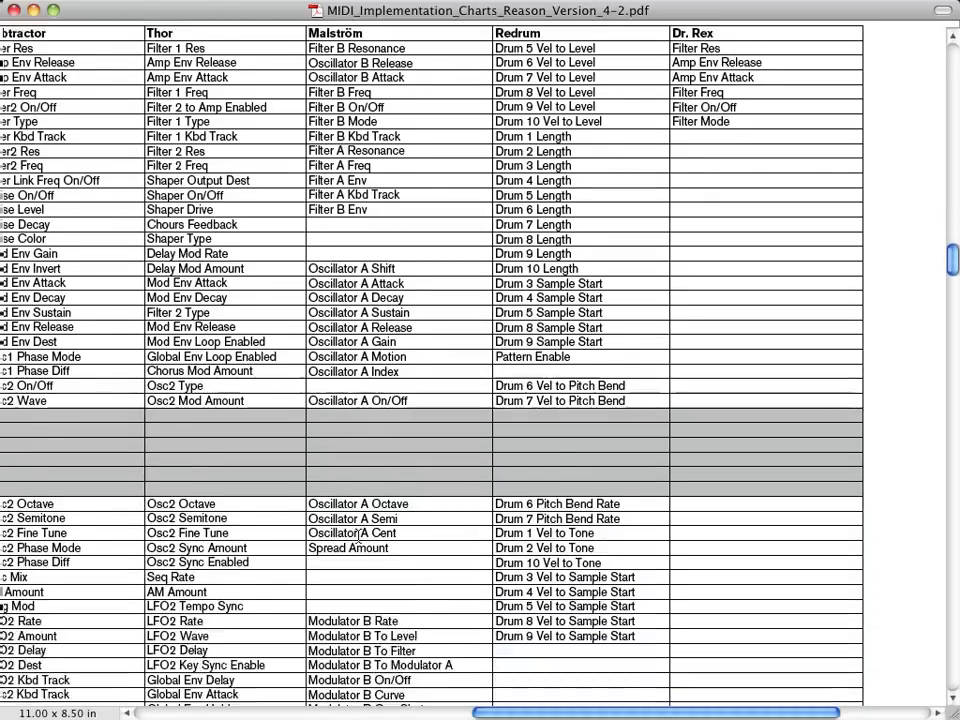
scroll(365, 405, down, 6)
scroll(383, 387, down, 4)
Trace Malström's Modulator B Rate to controller 110 (ControlUndefined110), then hide Preview
mouse_move(312, 386)
mouse_down()
mouse_move(423, 391)
mouse_move(172, 380)
mouse_up()
drag(494, 716, 170, 699)
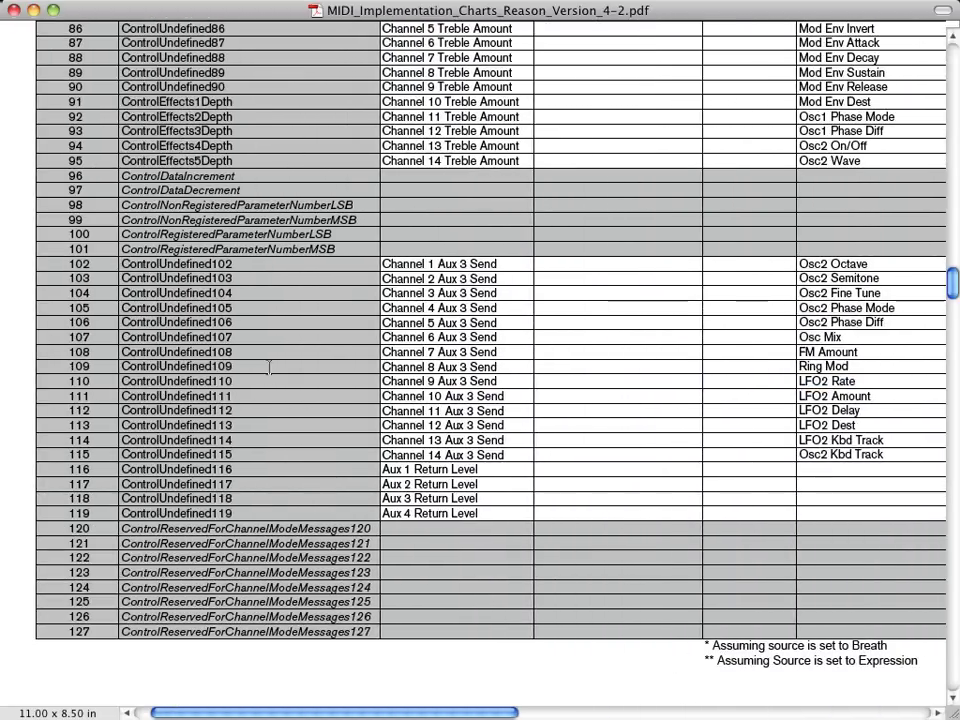
drag(240, 385, 205, 382)
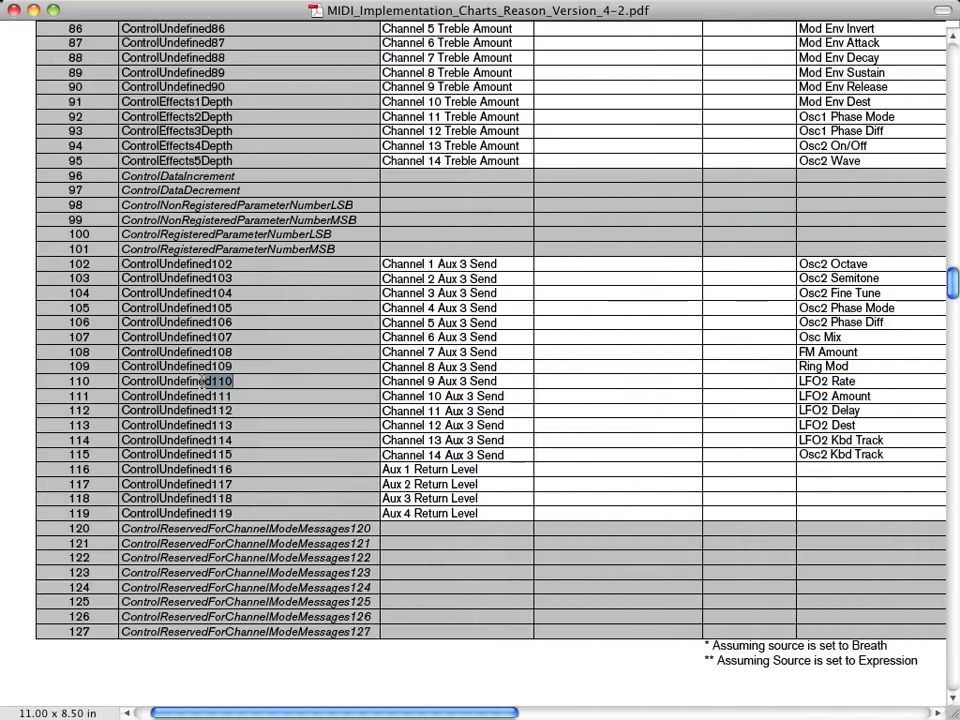
click(33, 12)
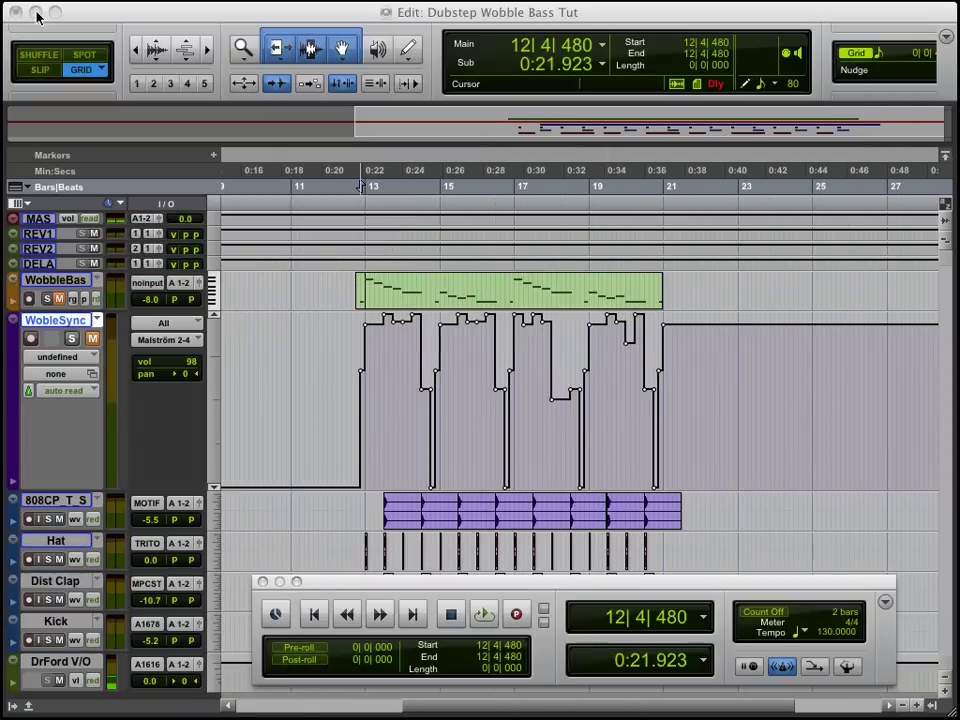
click(57, 358)
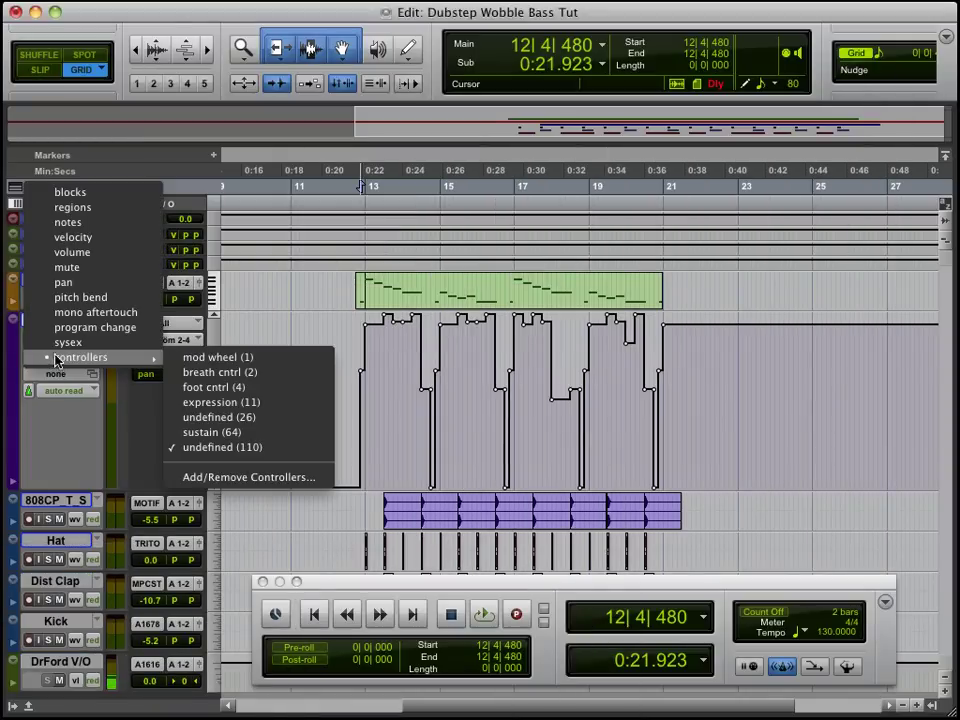
click(230, 477)
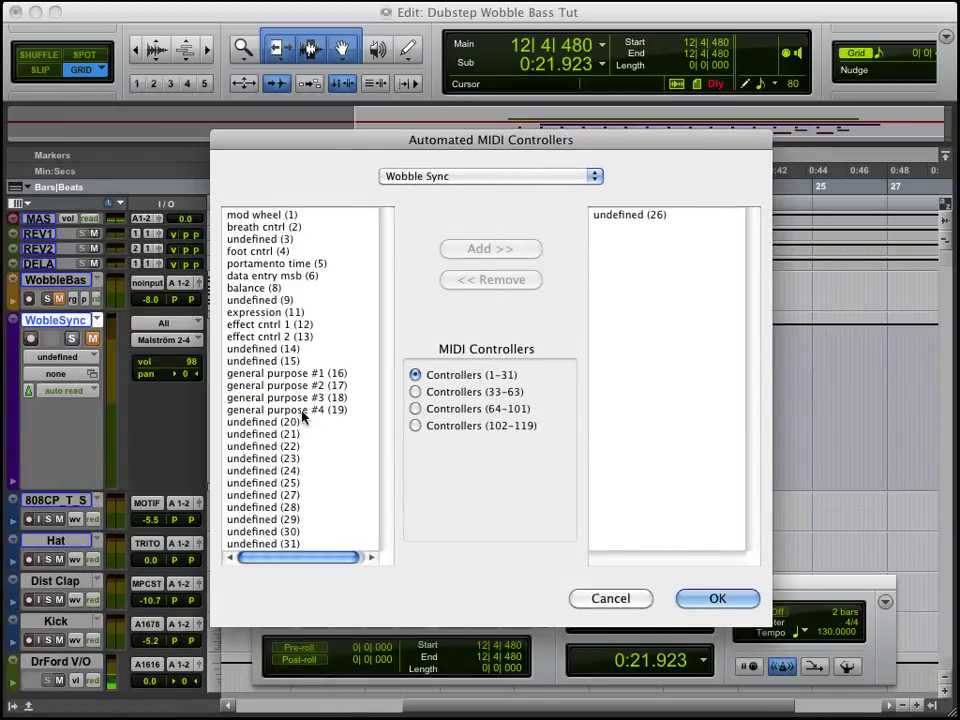
click(294, 496)
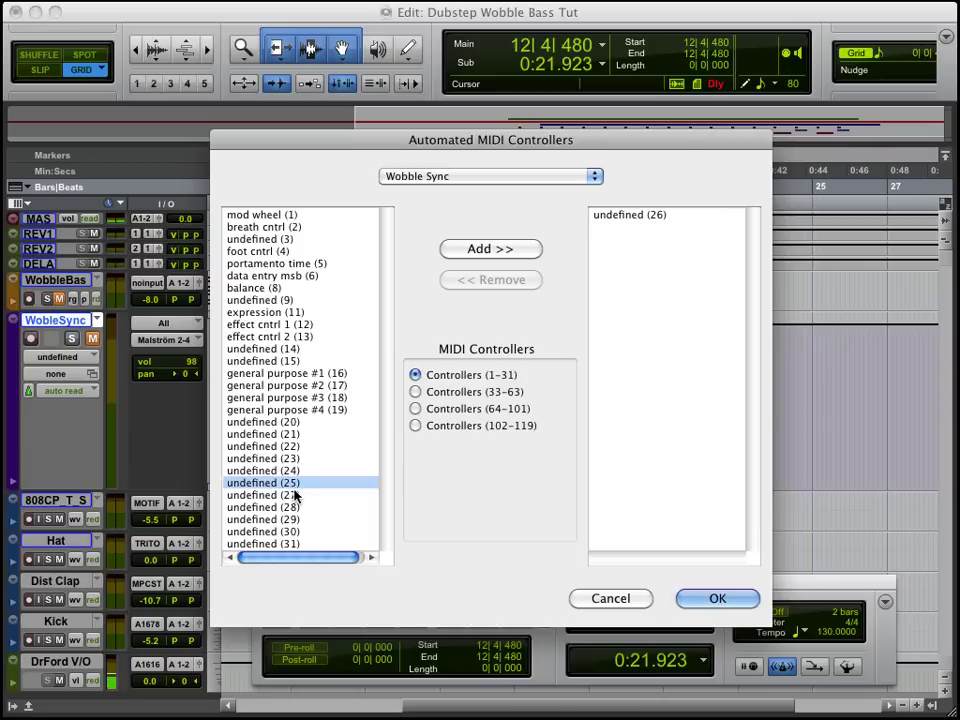
click(645, 216)
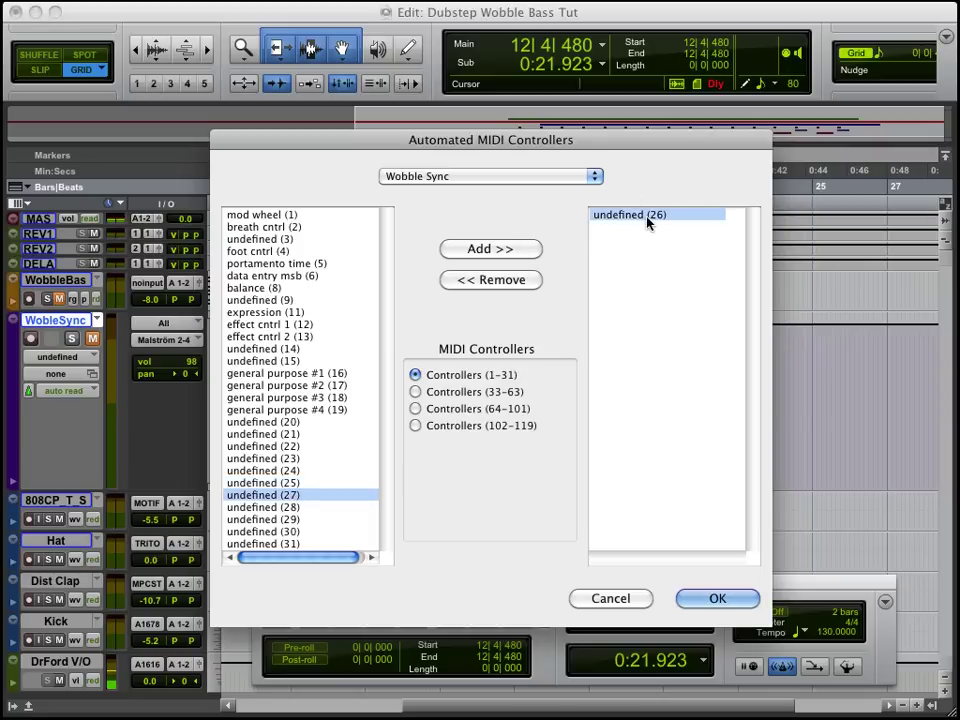
click(514, 280)
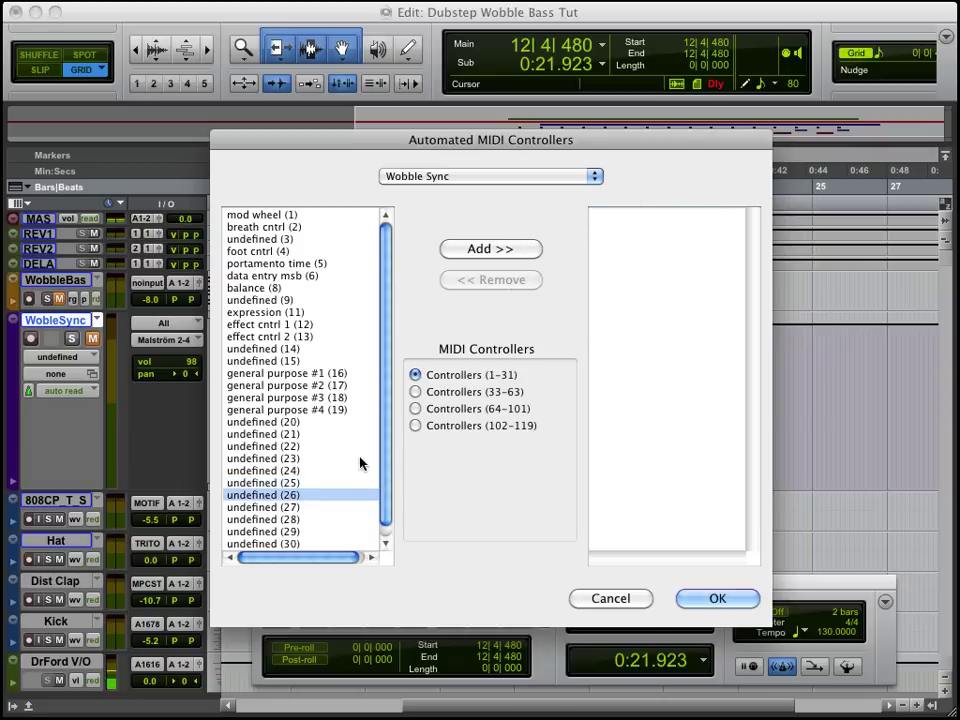
double_click(299, 497)
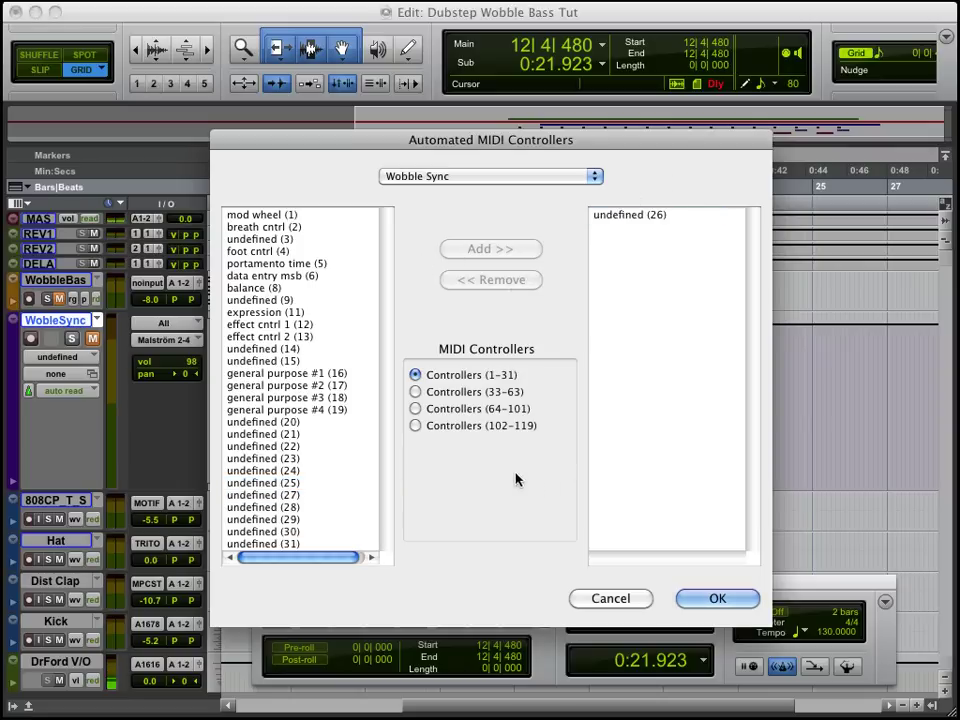
click(716, 598)
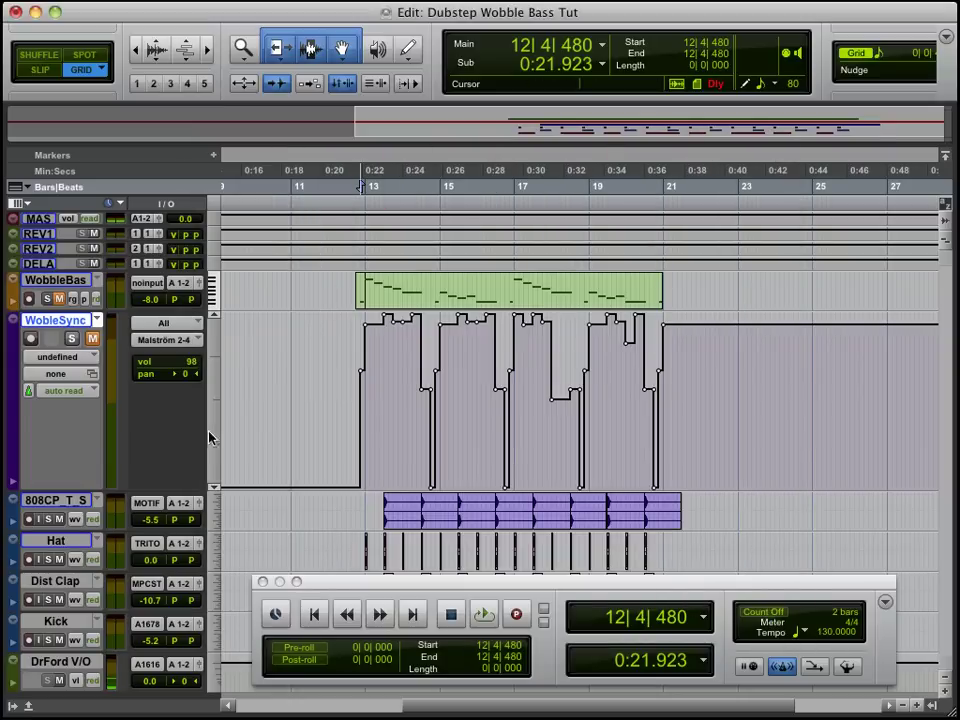
click(60, 357)
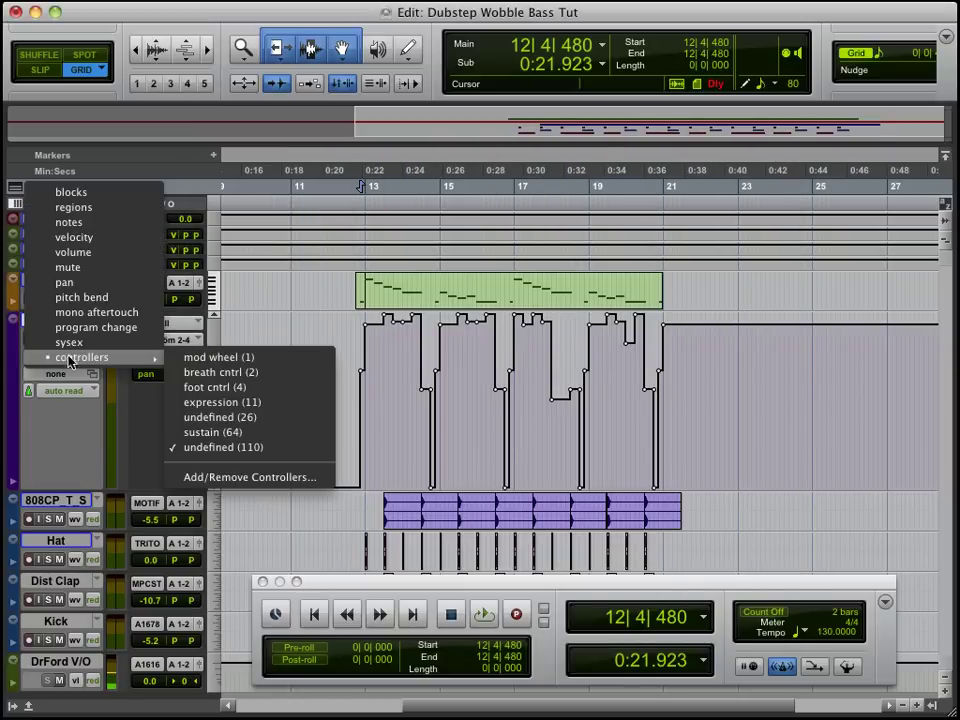
click(263, 478)
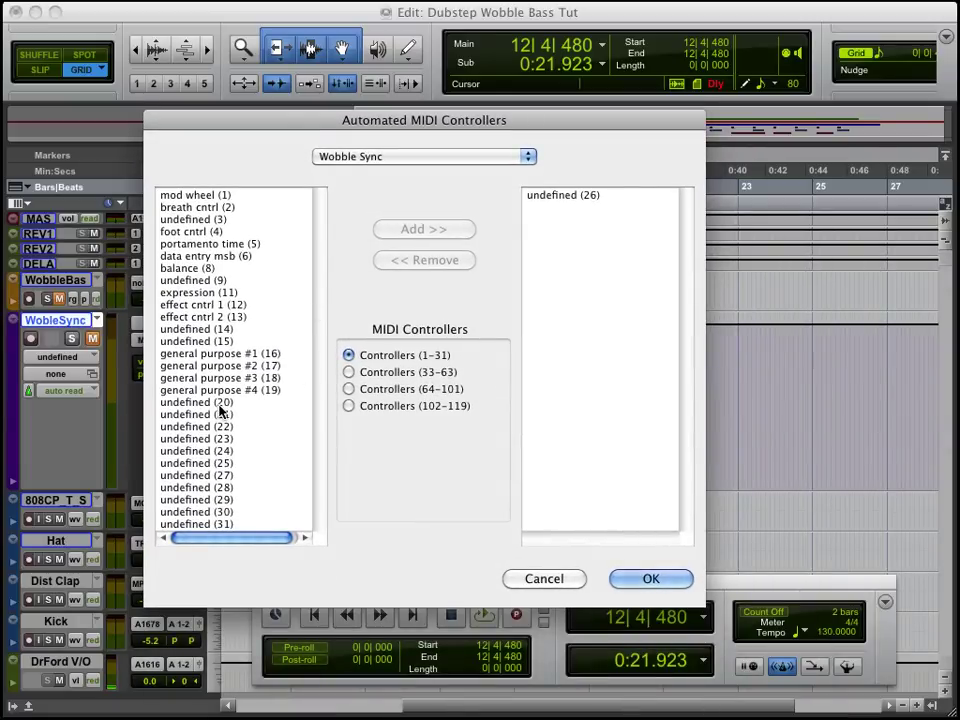
click(394, 410)
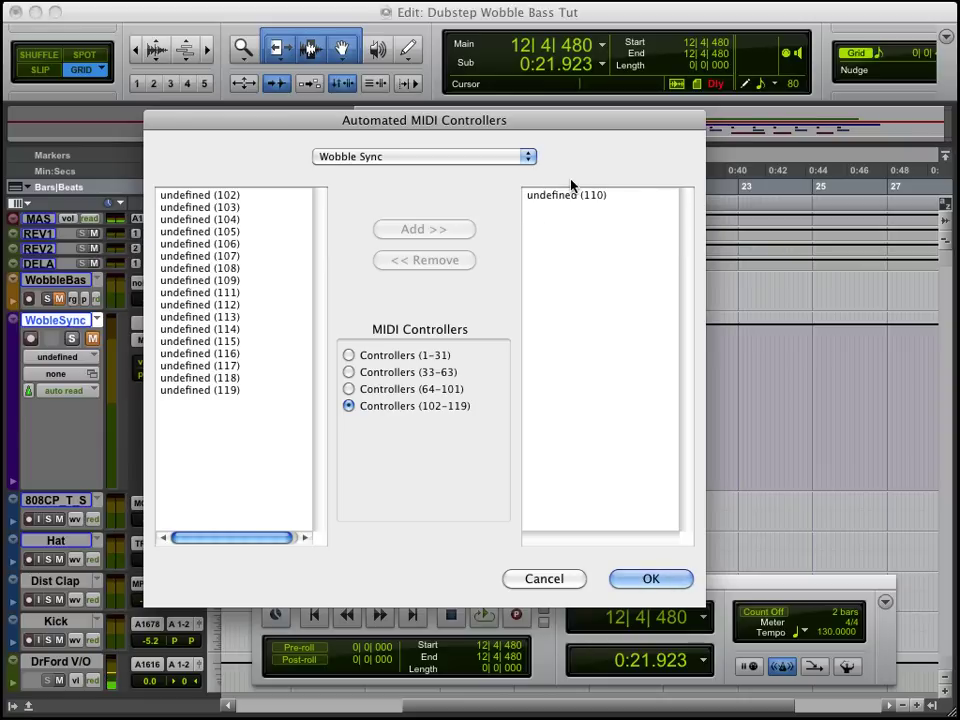
click(570, 578)
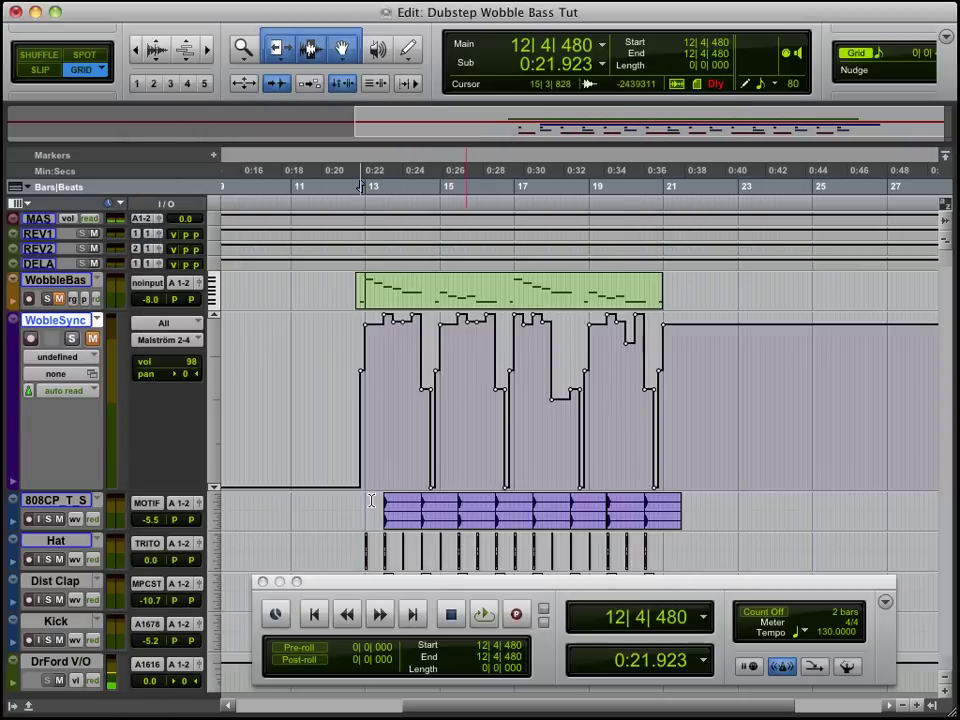
Show controller 110 automation, make the Wobble Bass track large, and zoom to its region
click(50, 357)
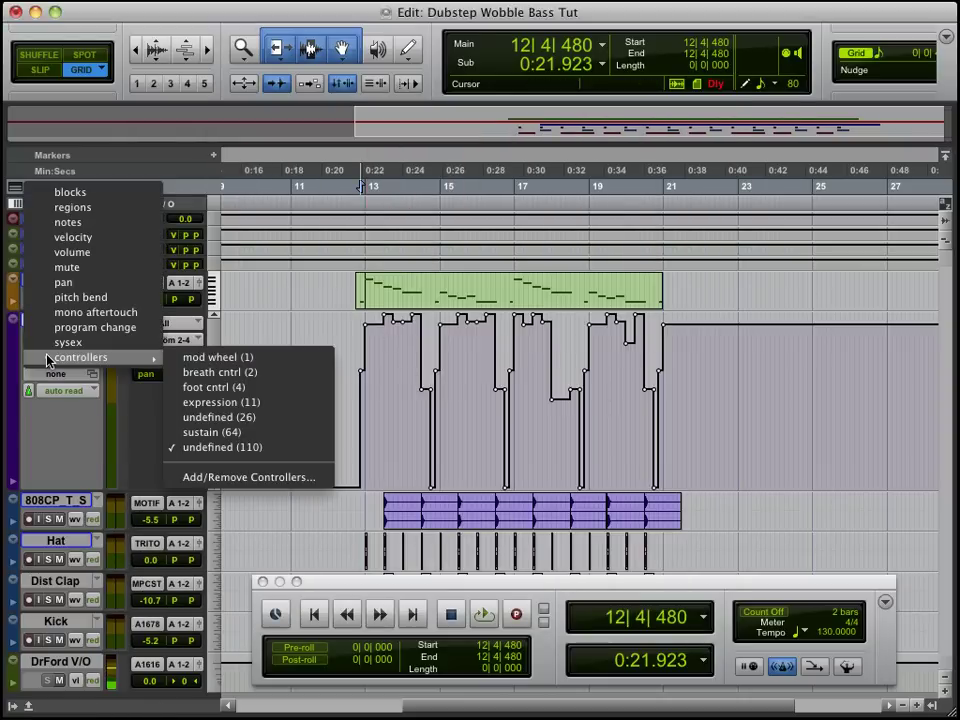
click(272, 449)
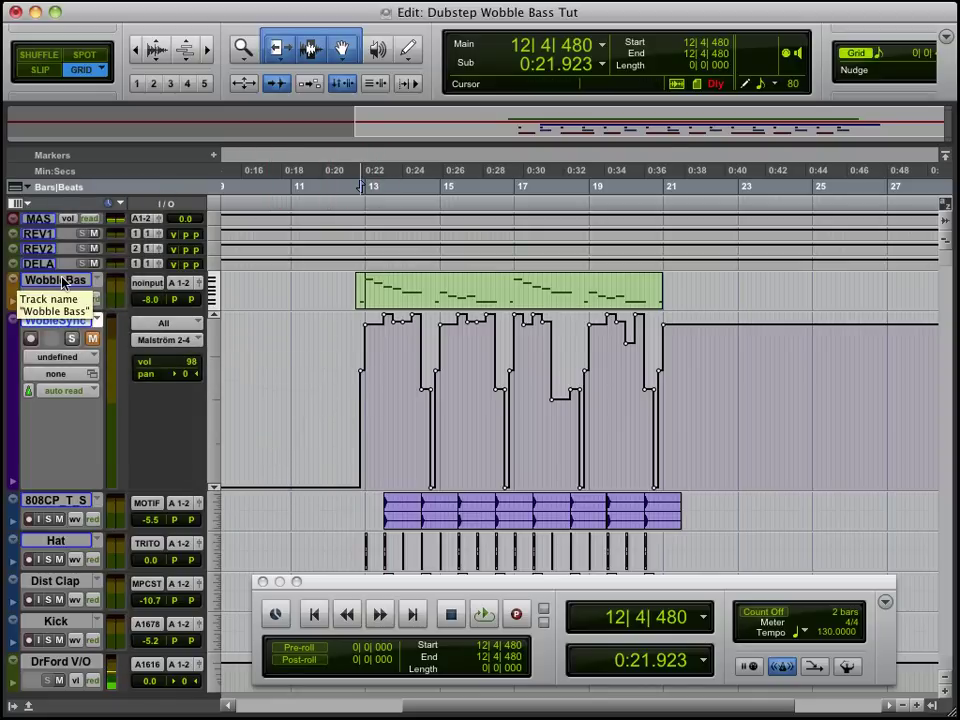
click(211, 286)
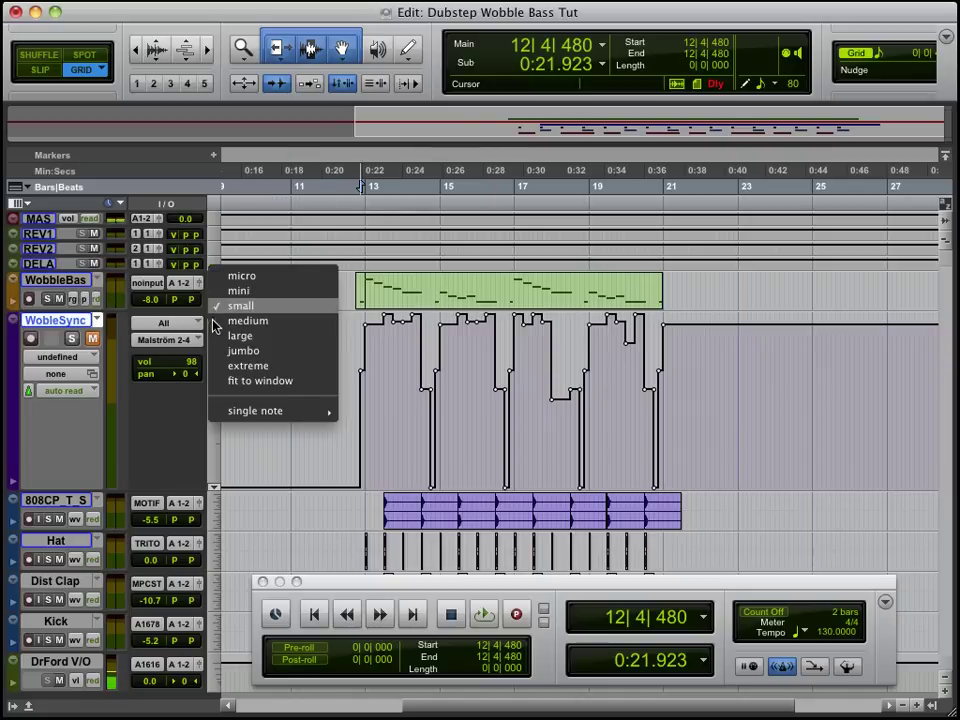
click(240, 336)
click(468, 301)
key(ctrl+bracketright)
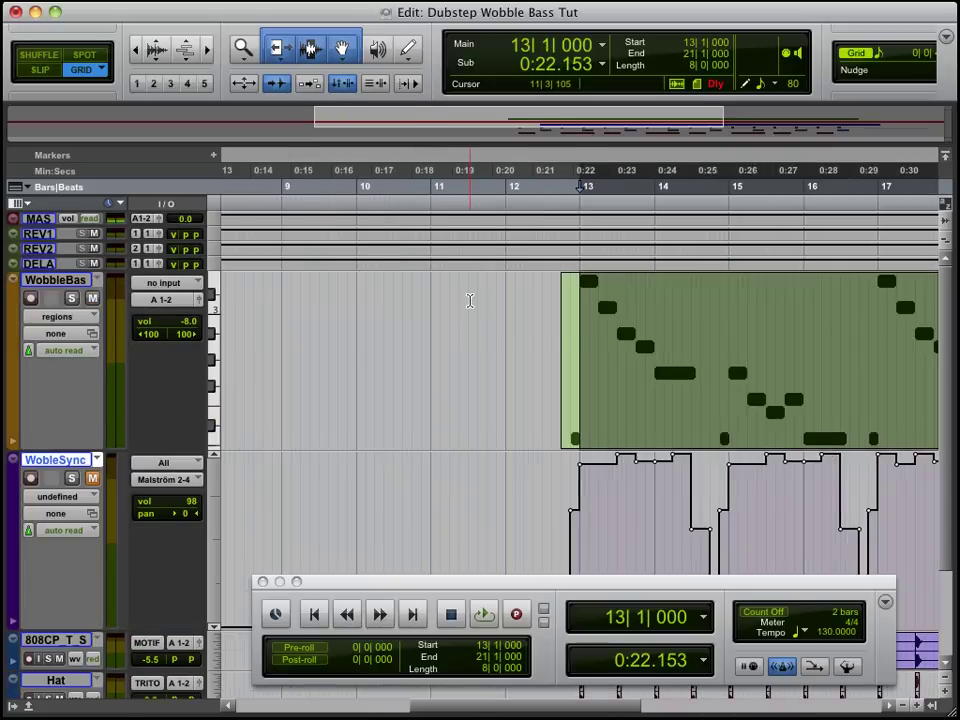
Play the wobble bass and its stepped automation from 12|2|480, then stop playback
key(ctrl+bracketright)
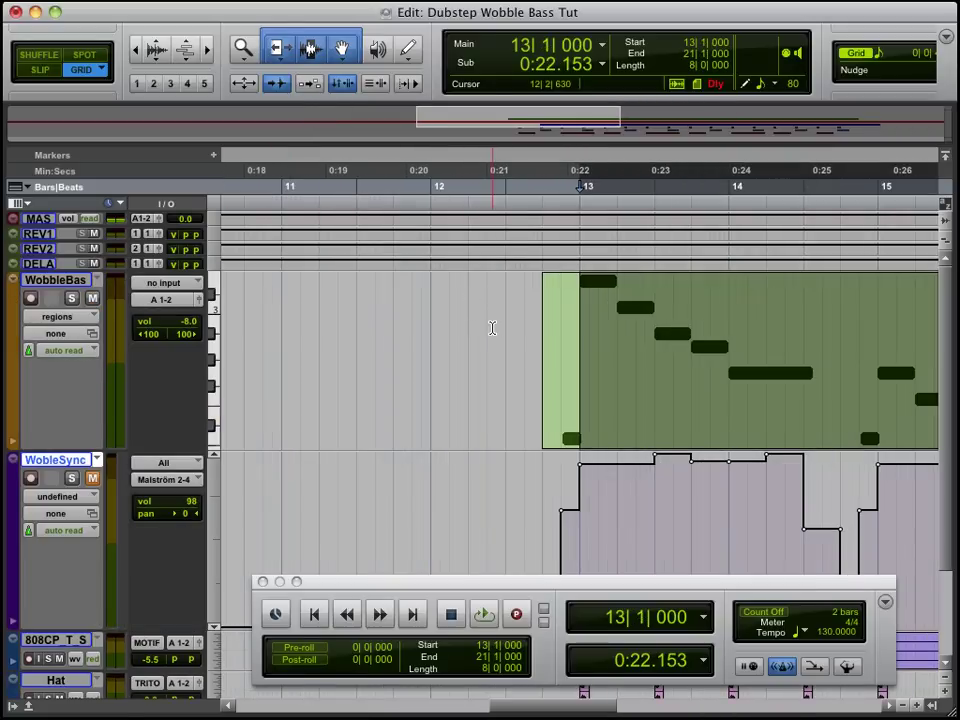
click(492, 328)
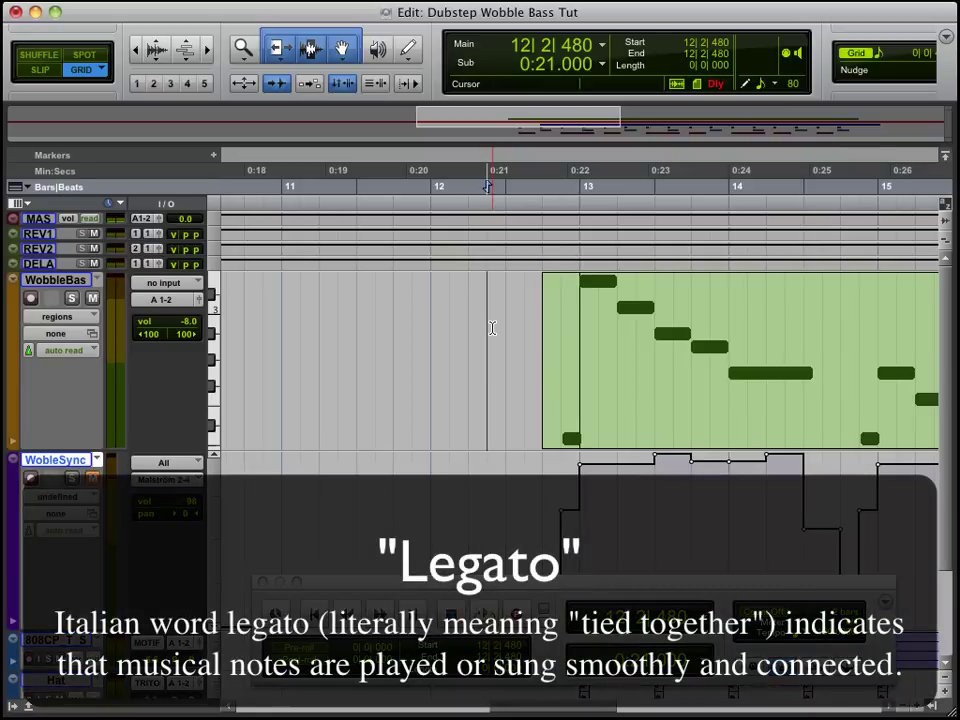
key(ctrl+bracketleft)
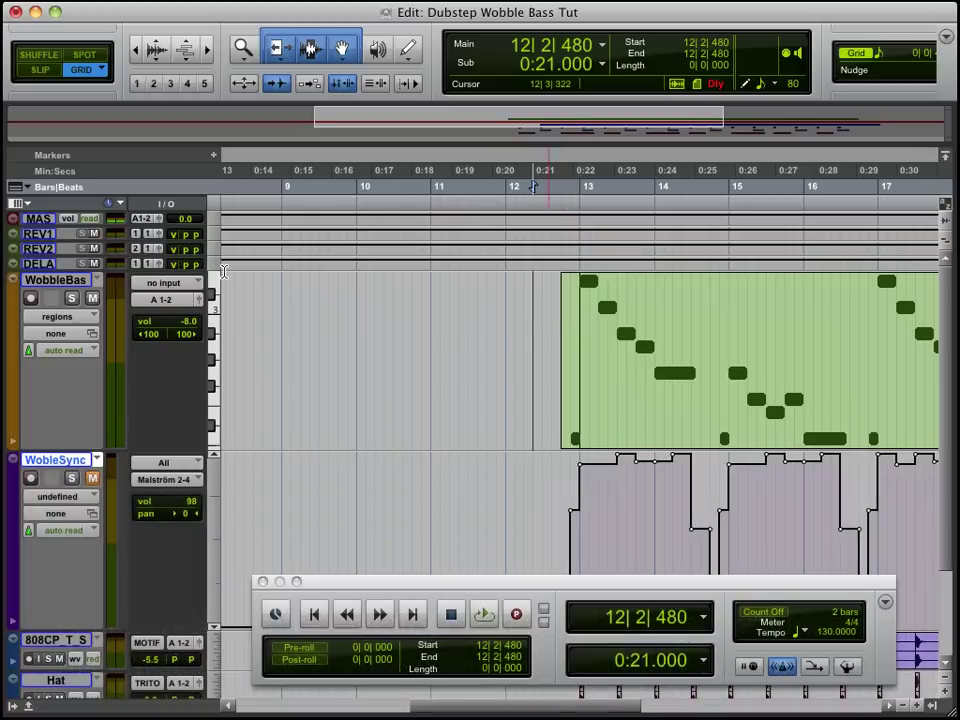
key(space)
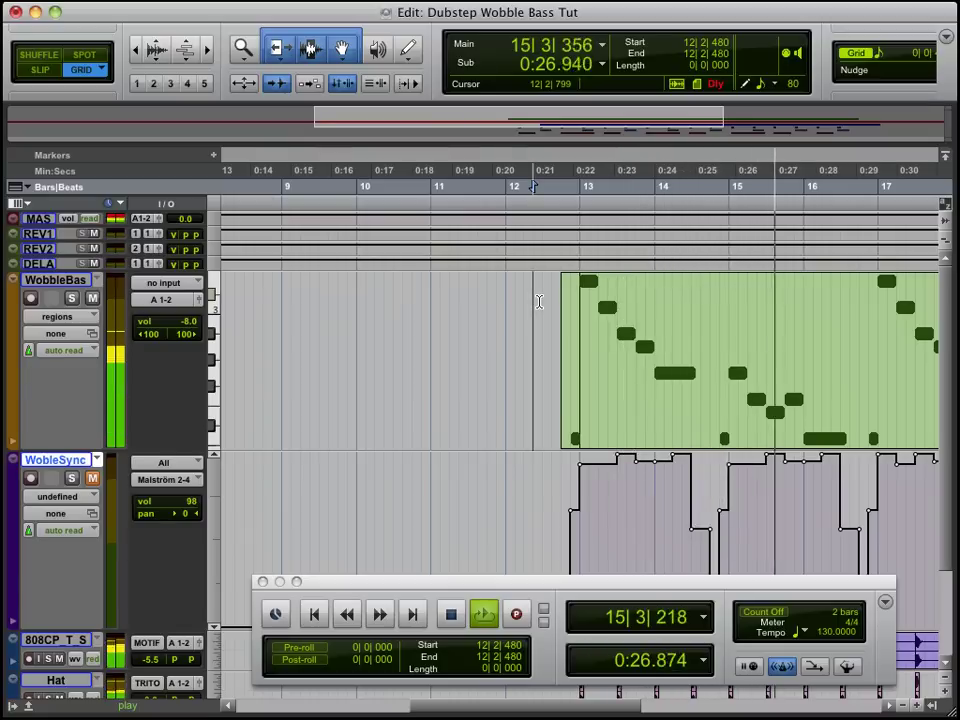
key(super+bracketleft)
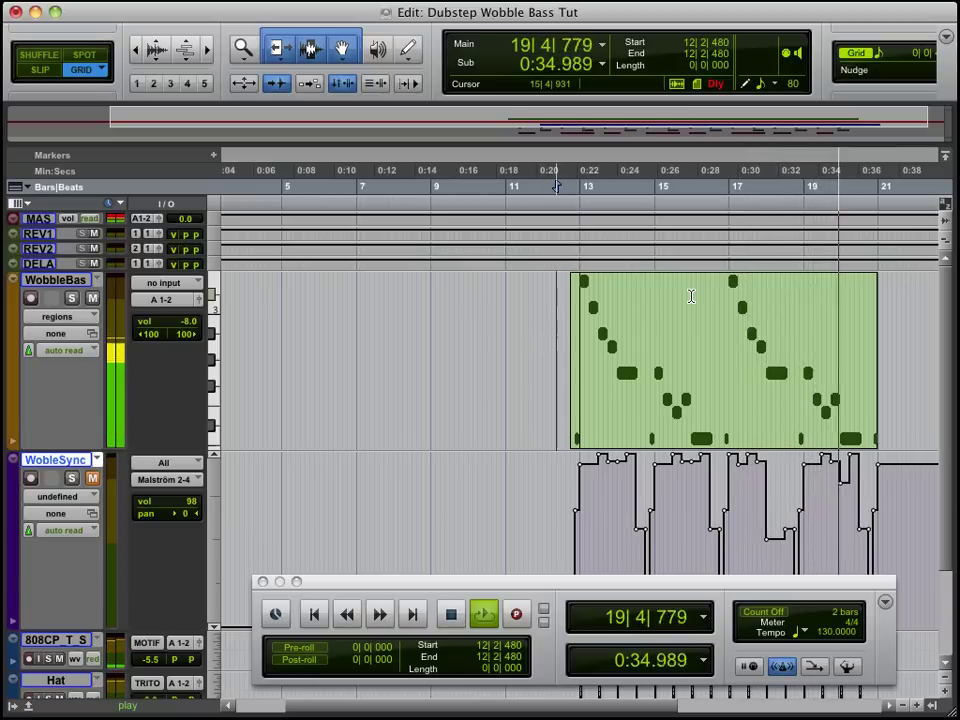
key(space)
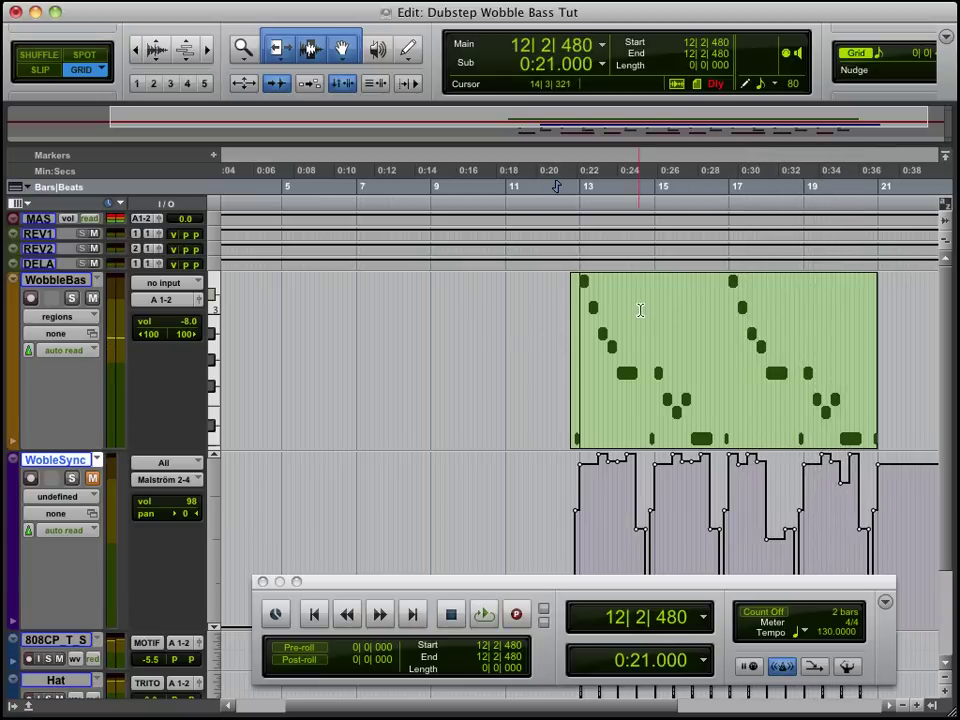
Zoom in on the WobleSync automation and select the step from 12|4|480 to bar 13
scroll(467, 340, down, 3)
click(617, 406)
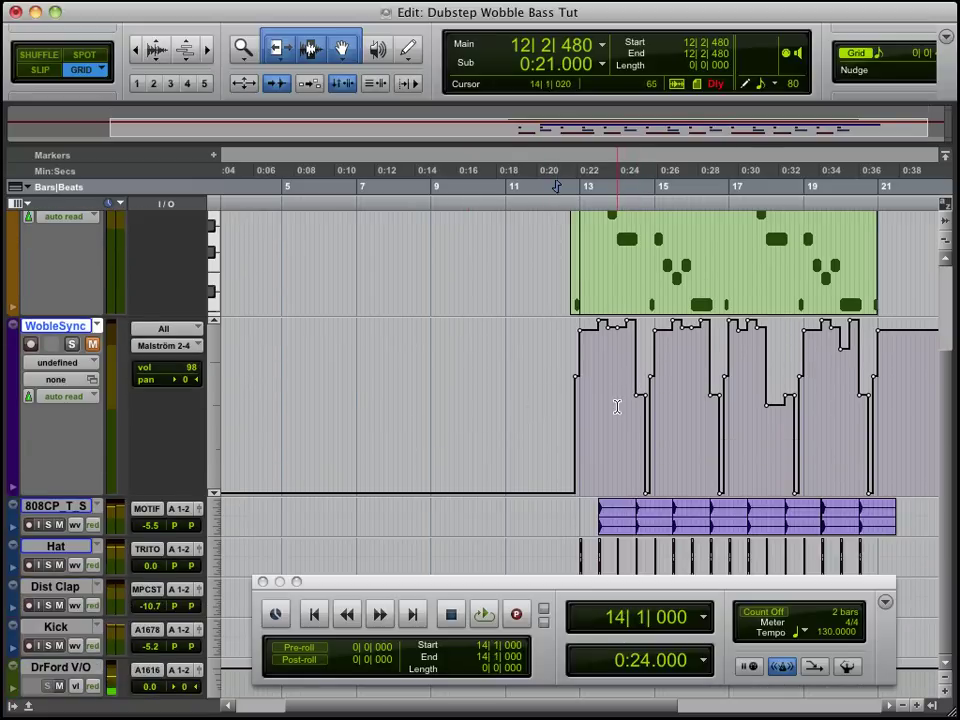
key(super+bracketright)
key(super+bracketright)
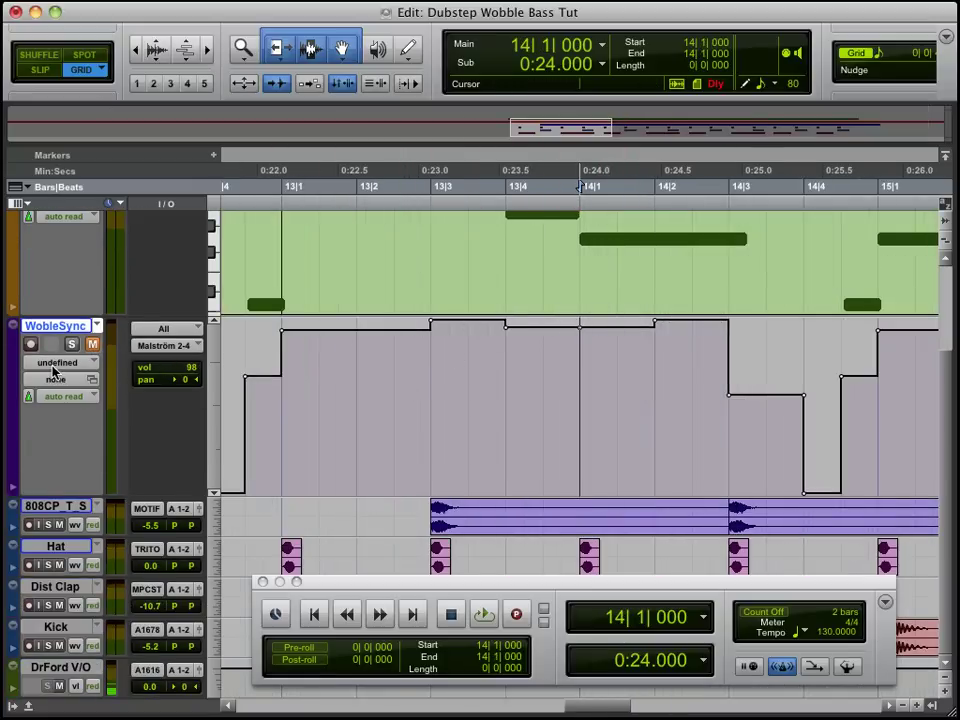
click(466, 410)
drag(465, 410, 395, 420)
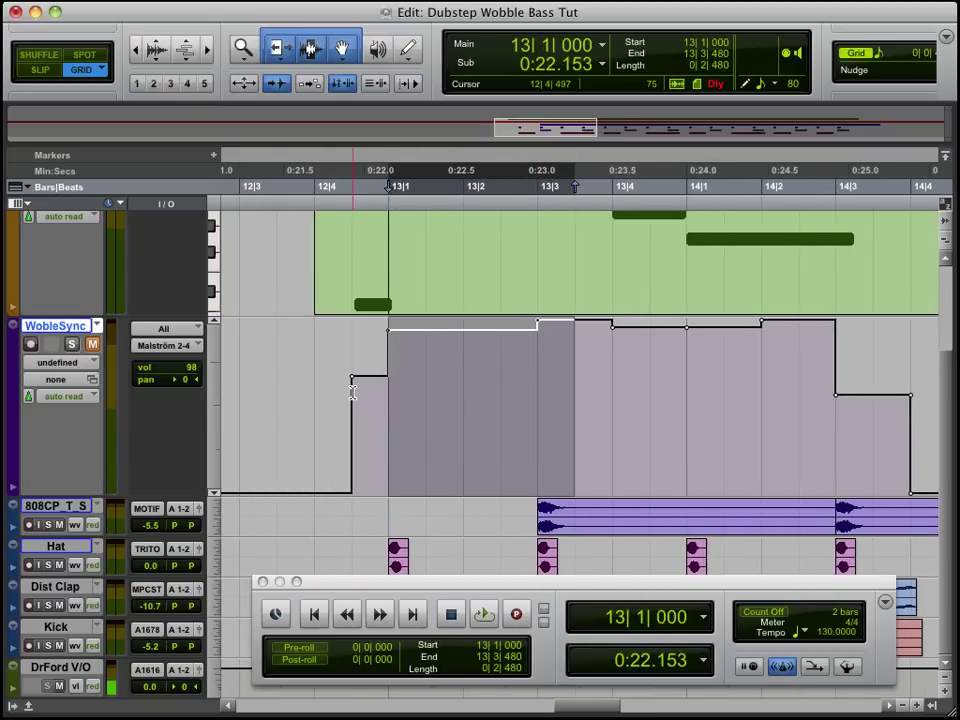
click(355, 445)
drag(351, 467, 388, 471)
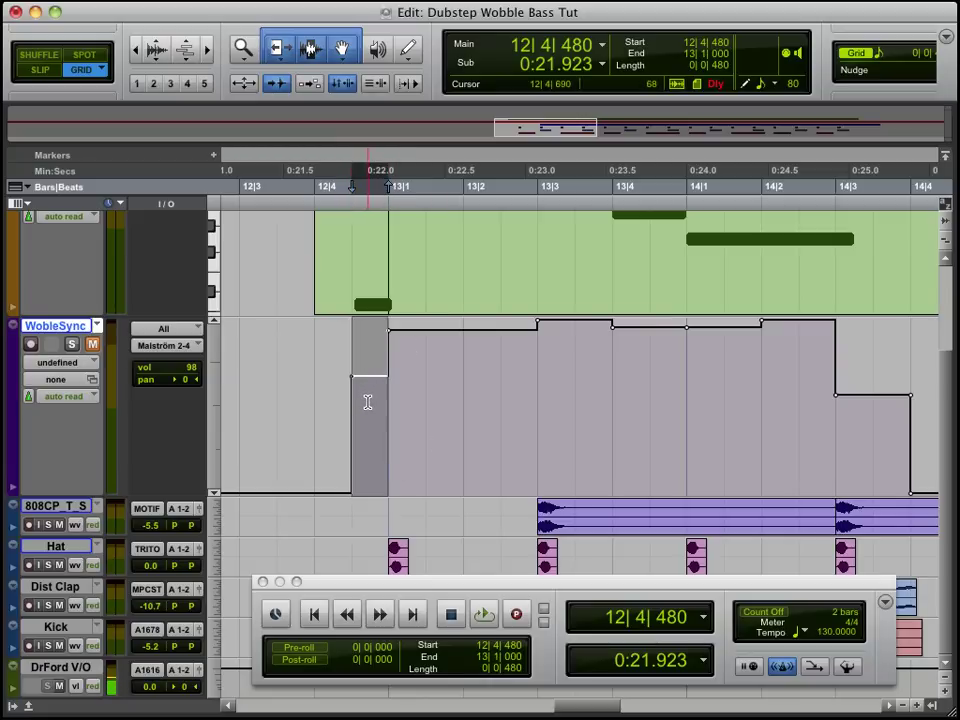
Close the floating Transport window, restore the Smart Tool, and select the whole WobbleBas region
click(279, 49)
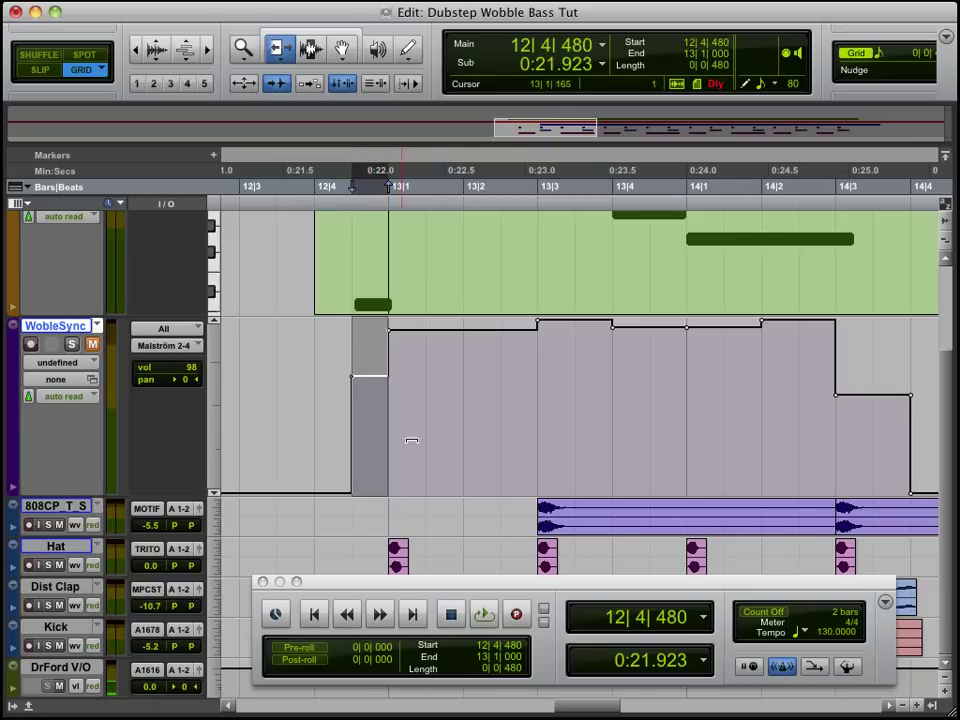
scroll(411, 440, up, 2)
scroll(408, 441, up, 1)
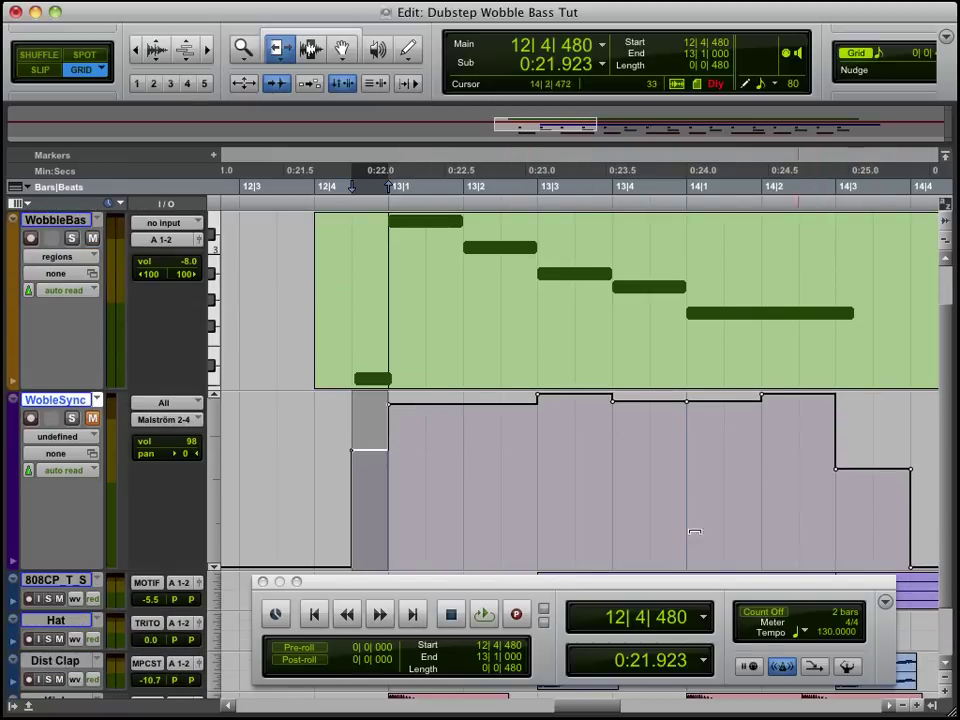
click(262, 581)
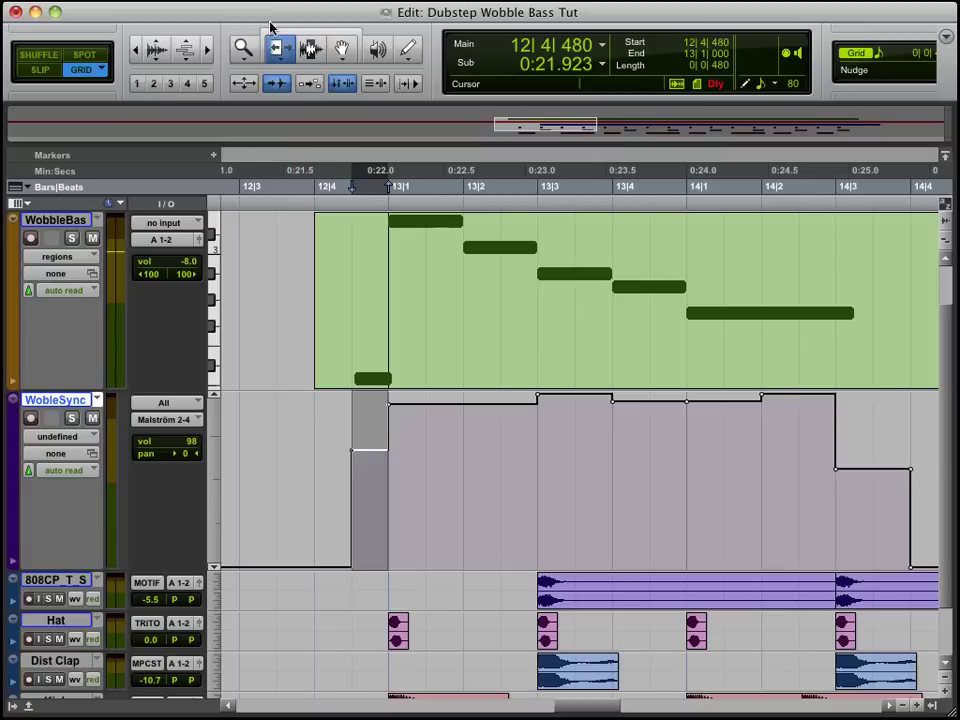
click(303, 37)
click(314, 506)
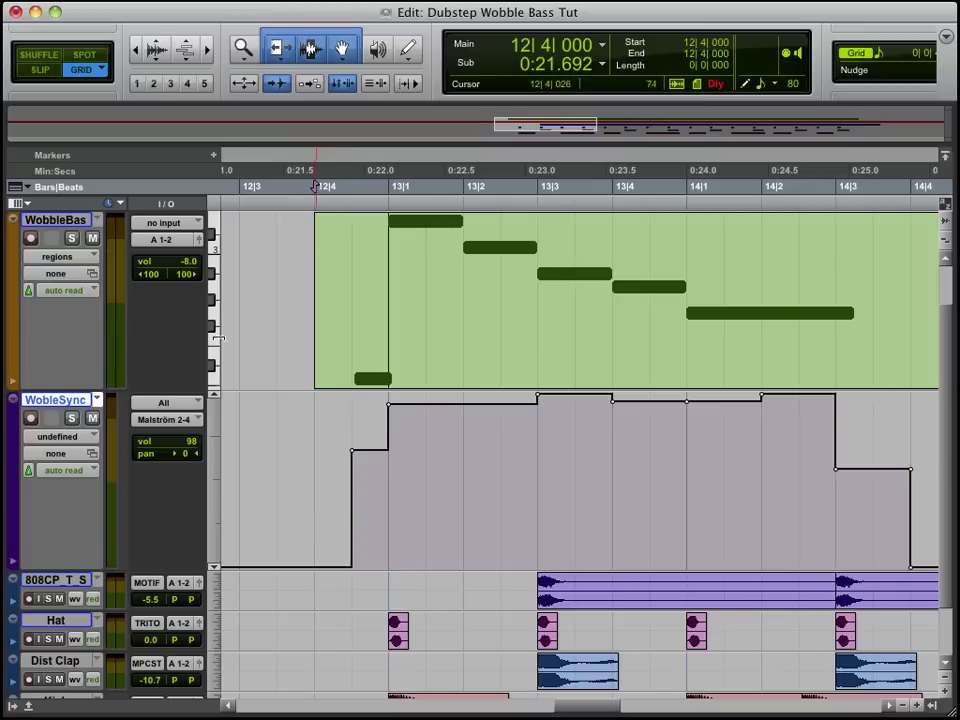
double_click(440, 275)
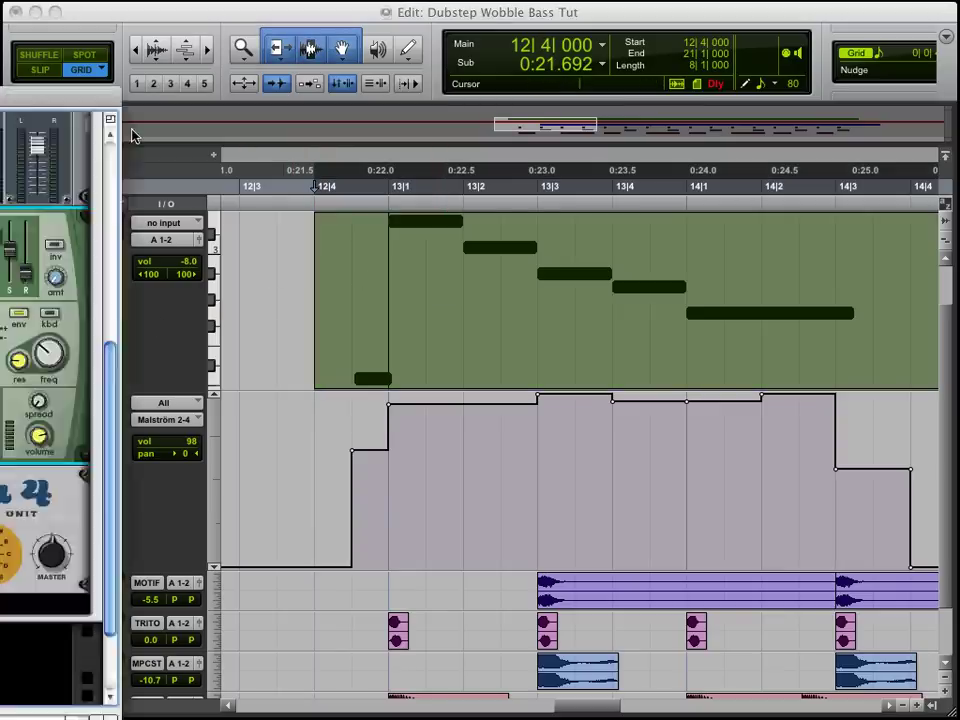
In Reason, play the wobble while turning Malström Modulator B Rate through several synced divisions, then stop
key(super+Tab)
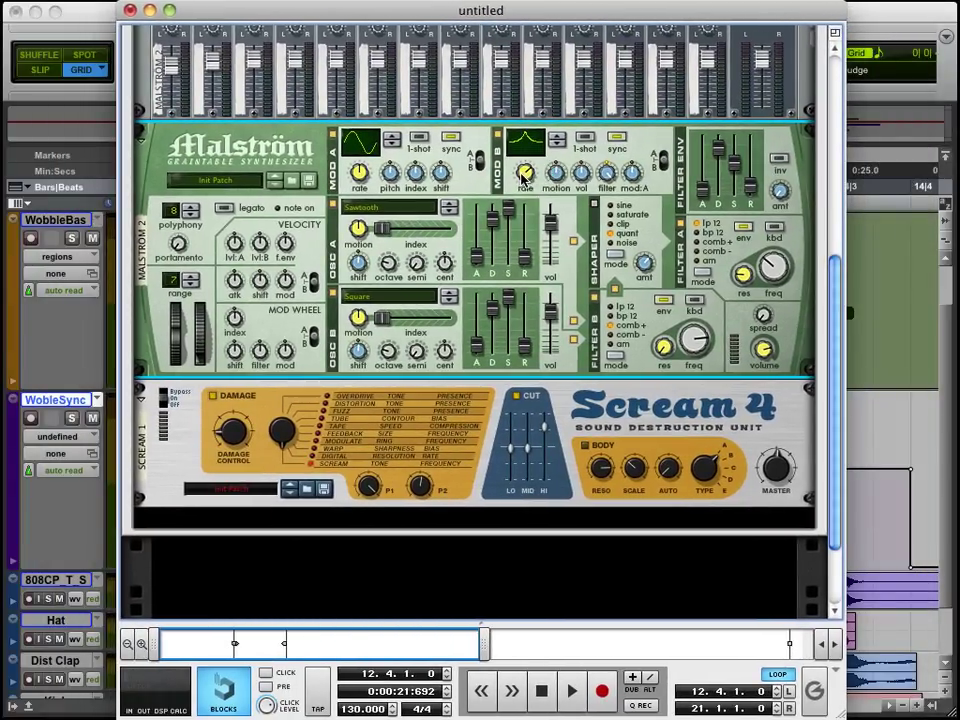
key(space)
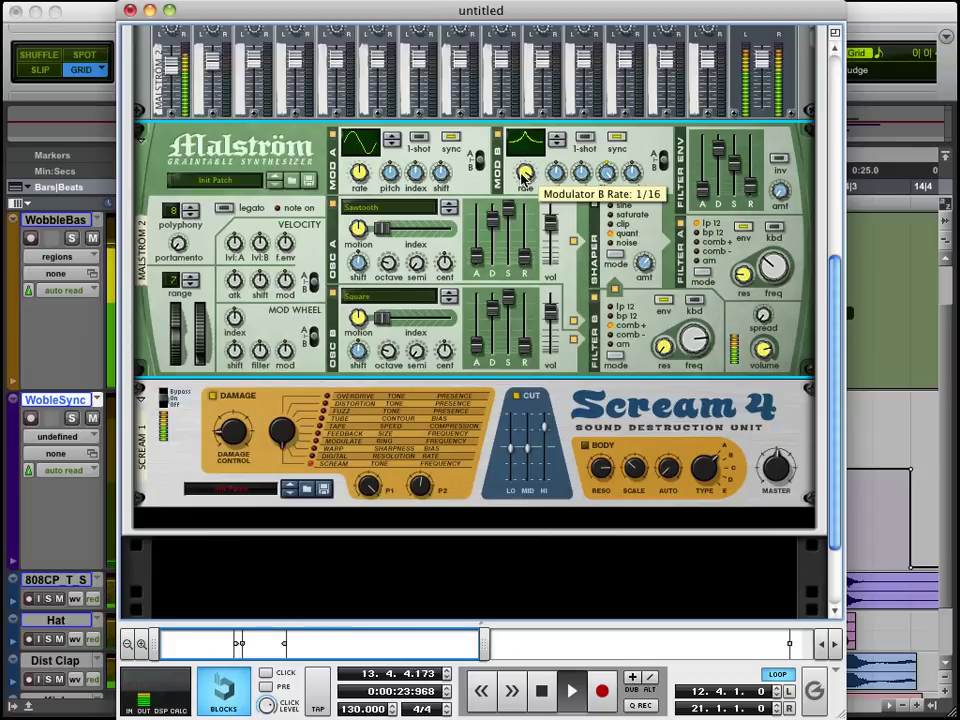
drag(522, 175, 522, 175)
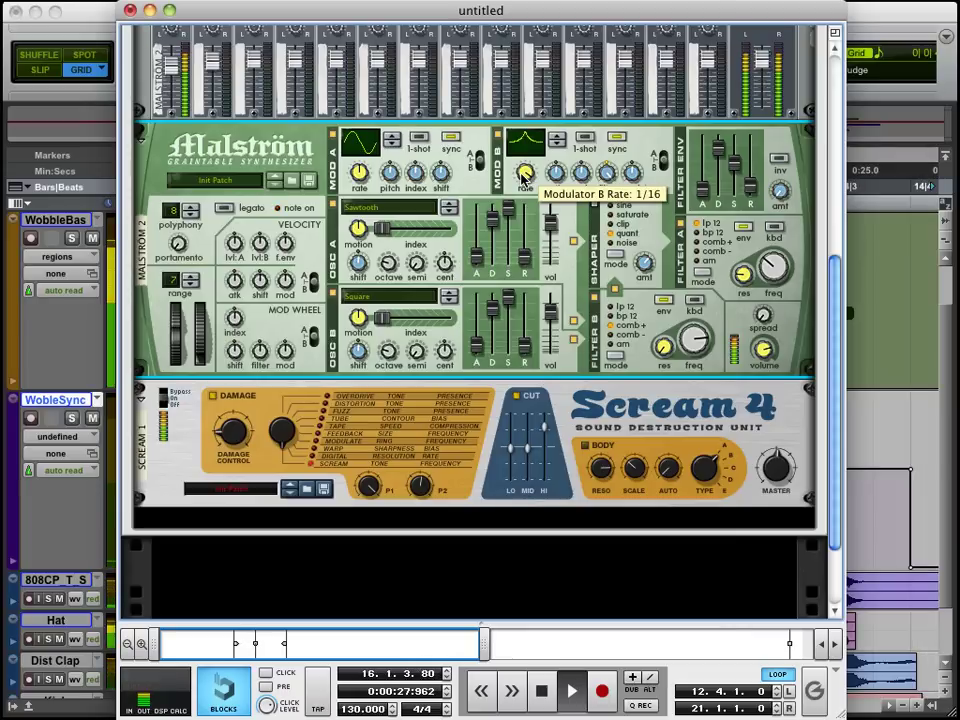
scroll(524, 176, down, 10)
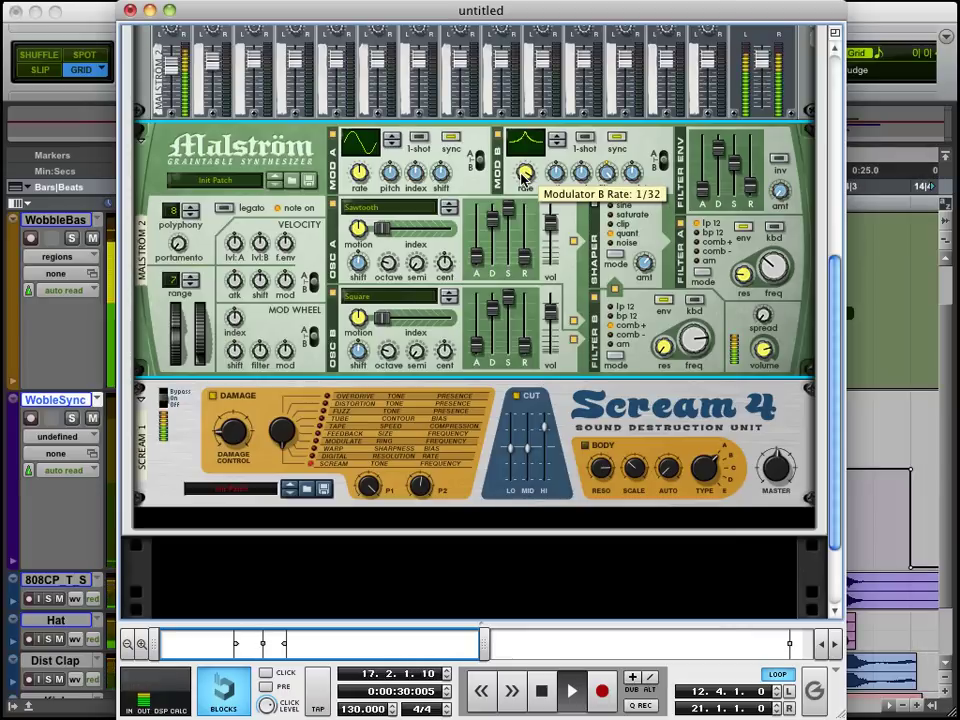
scroll(524, 176, up, 1)
scroll(524, 176, down, 1)
scroll(524, 176, up, 10)
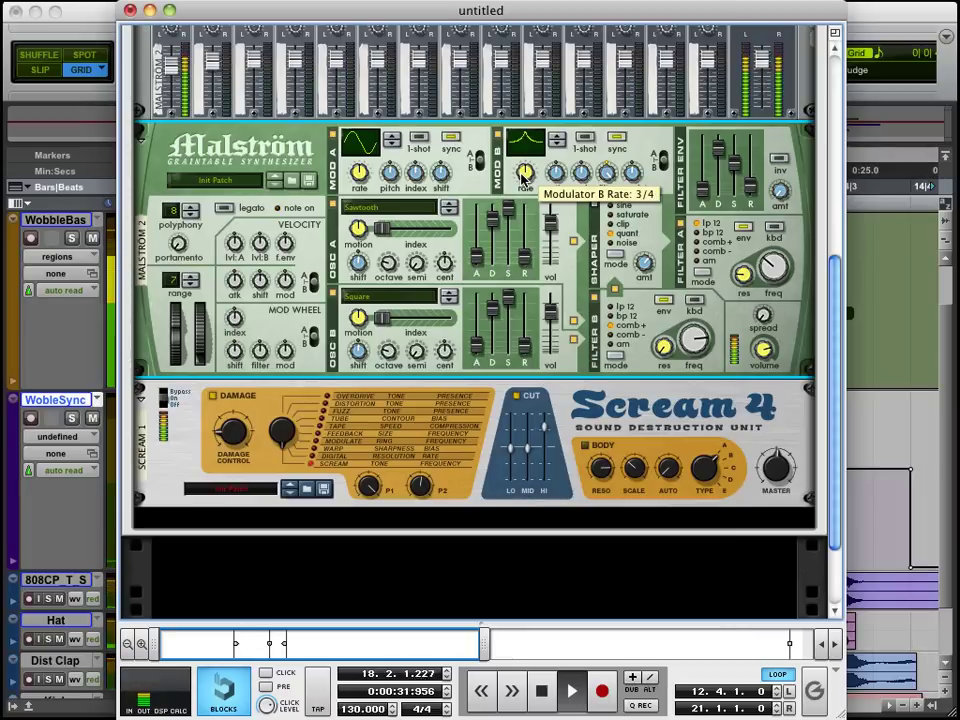
scroll(524, 176, down, 1)
scroll(524, 176, up, 10)
scroll(524, 176, down, 10)
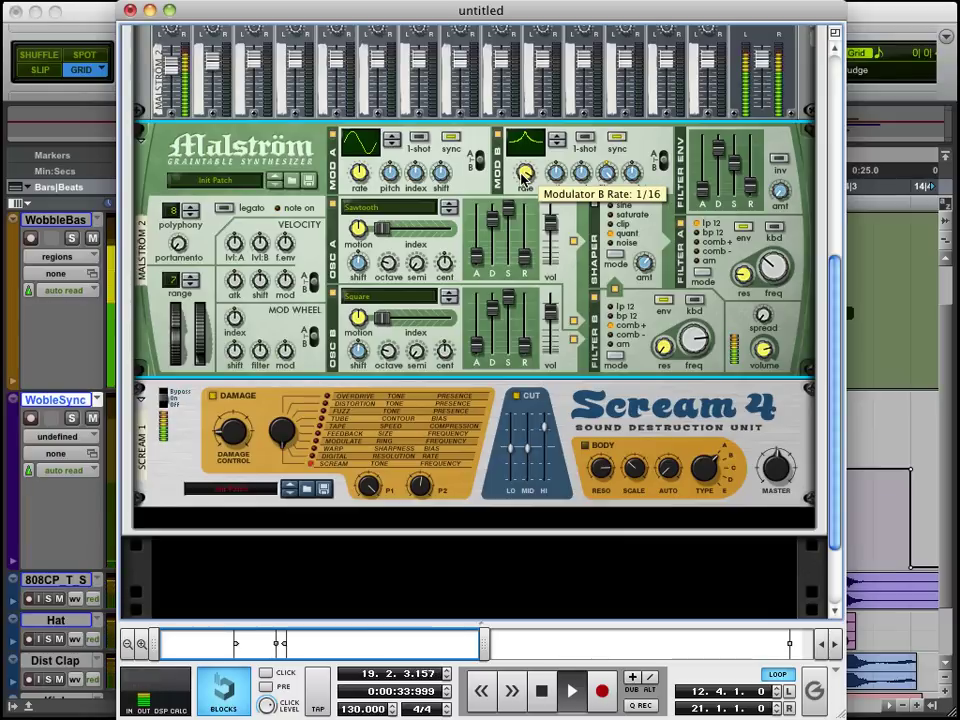
scroll(524, 176, down, 1)
scroll(524, 176, up, 1)
scroll(524, 176, up, 1)
scroll(524, 176, down, 2)
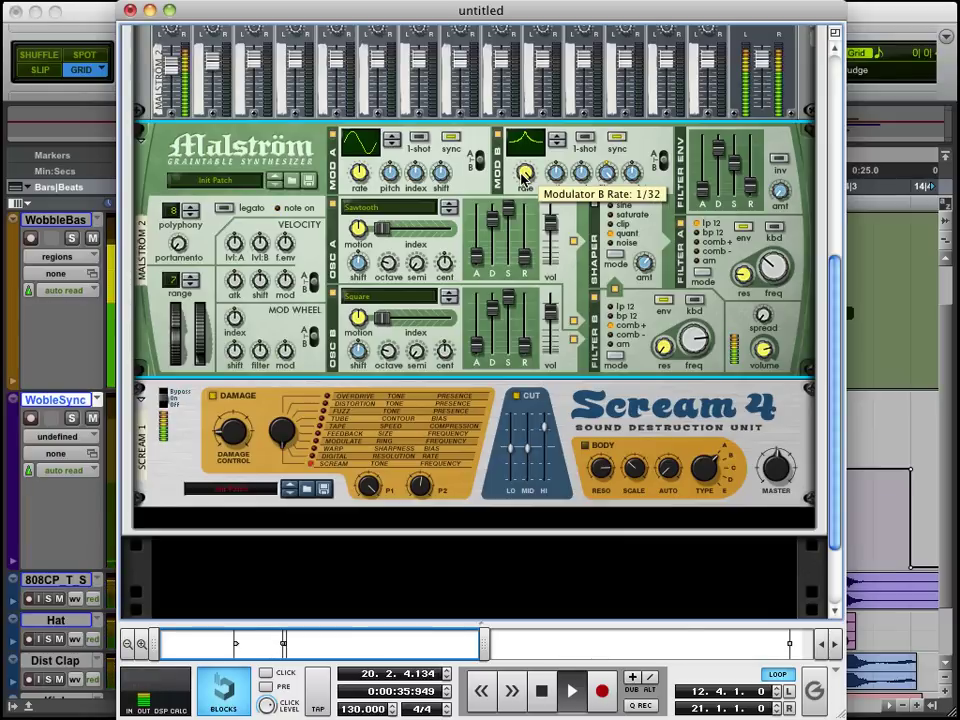
scroll(524, 176, up, 4)
scroll(524, 176, down, 1)
key(space)
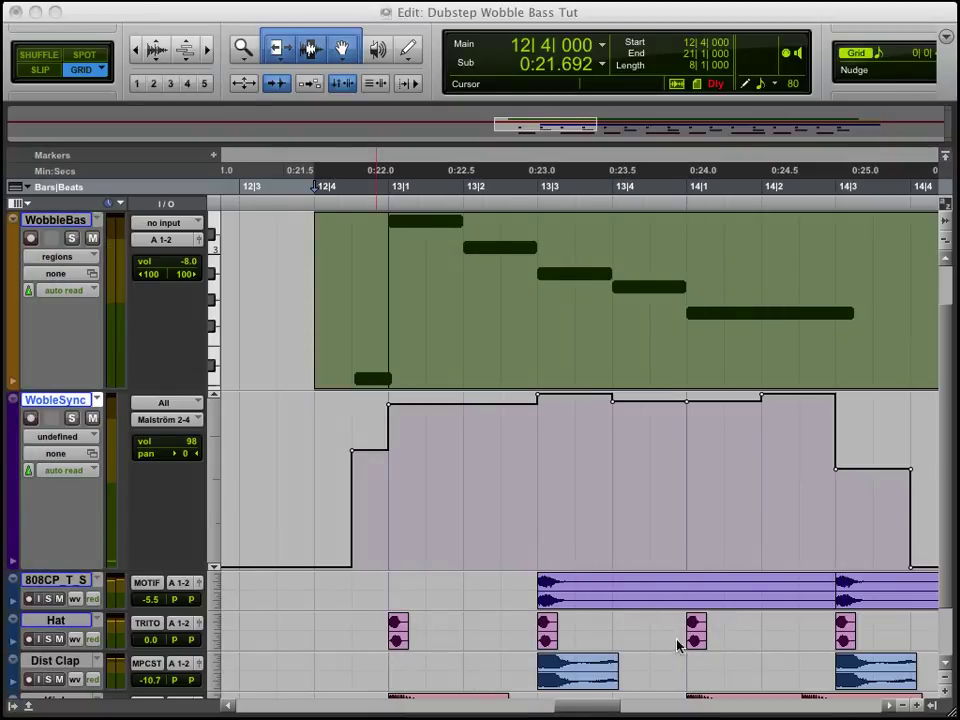
Select stretches of the WobleSync automation around bar 13 to examine the stepped curve
click(614, 464)
key(r)
key(r)
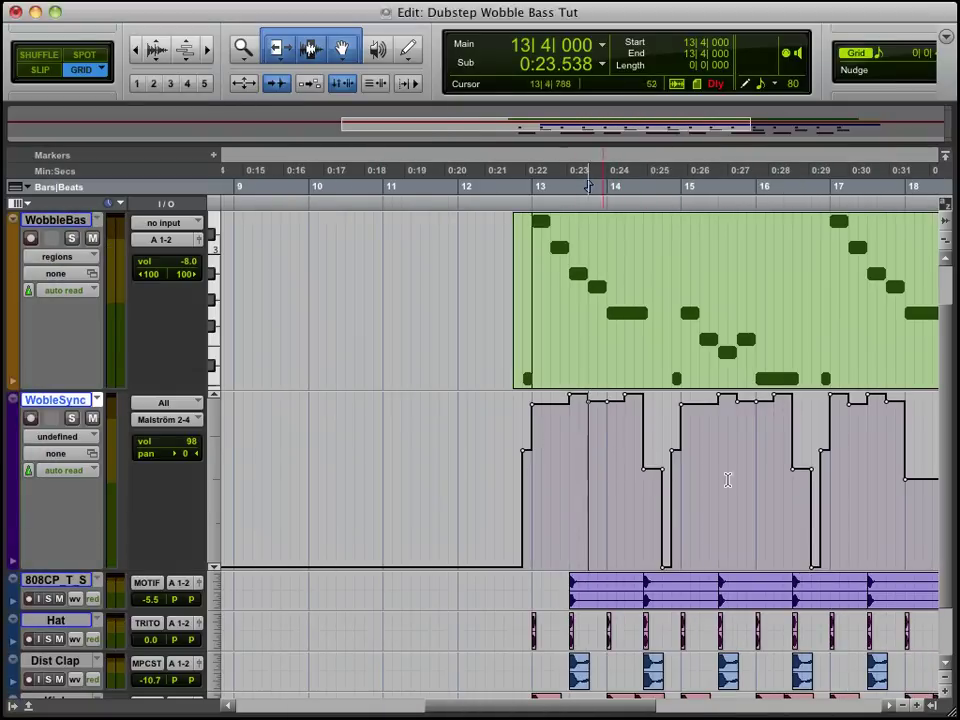
drag(566, 463, 796, 485)
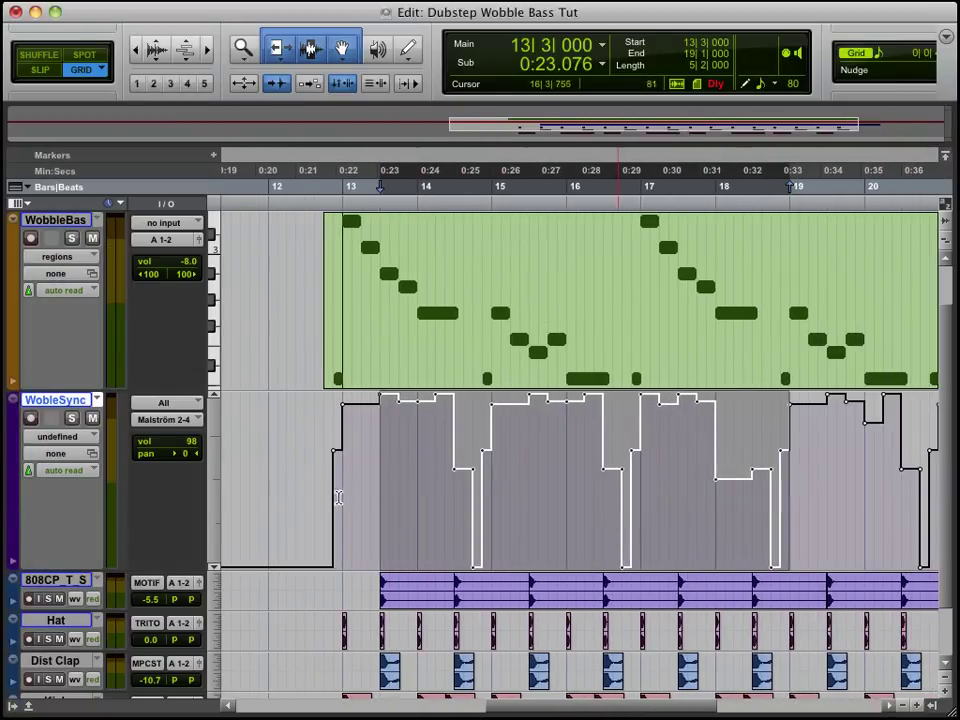
click(370, 476)
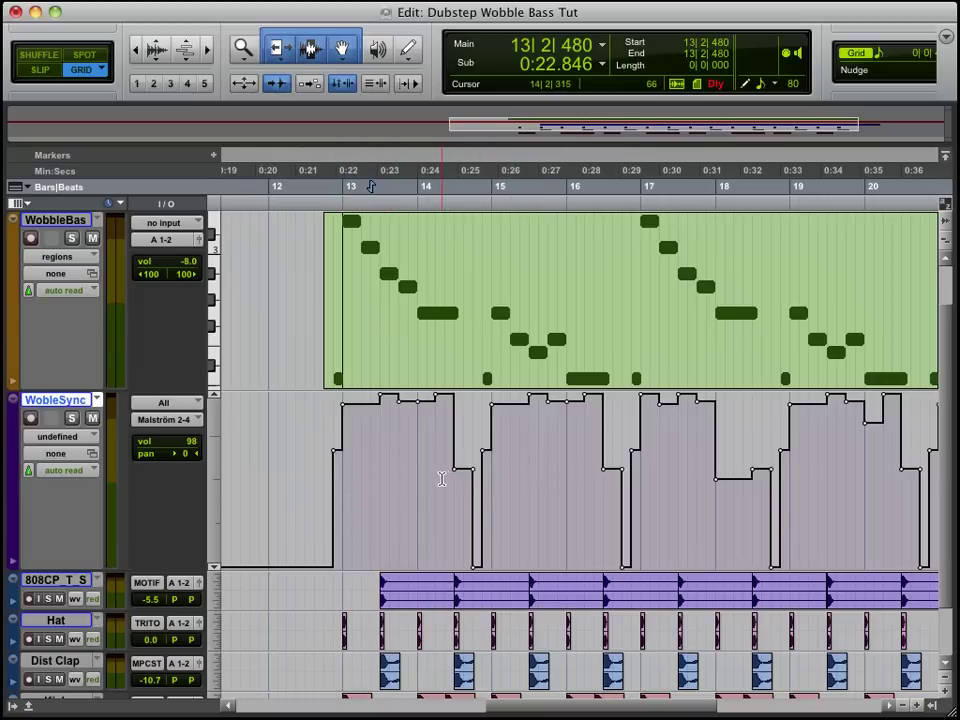
mouse_move(381, 480)
mouse_down()
mouse_move(955, 517)
mouse_move(790, 505)
mouse_up()
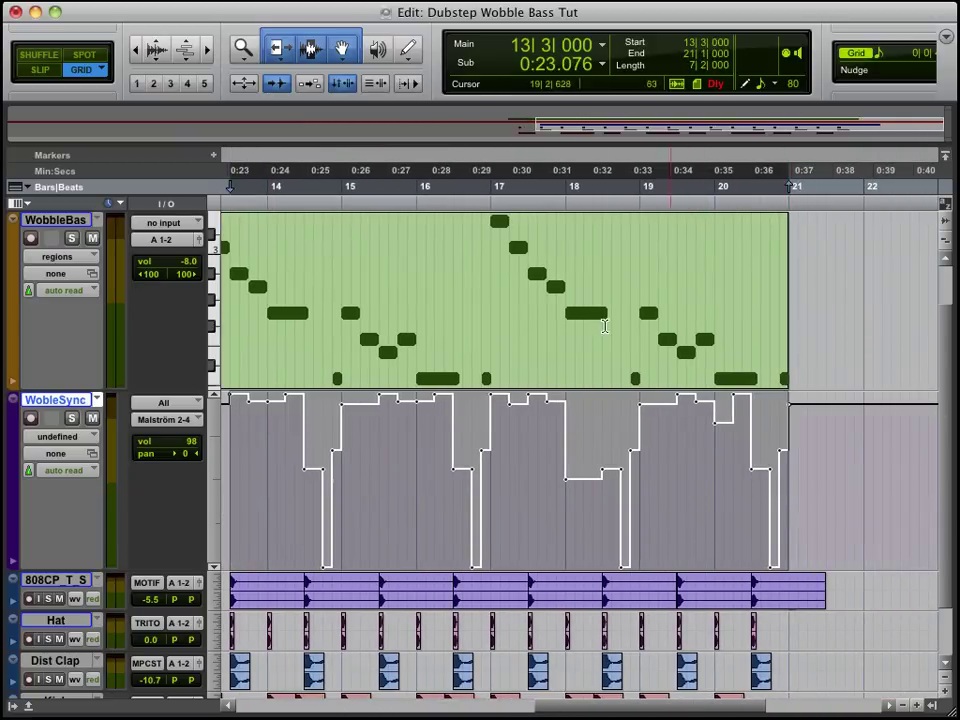
Shrink WobleSync to mini height, select the Wobble Bass region (bars 13–21), and zoom out fully
click(213, 480)
click(214, 438)
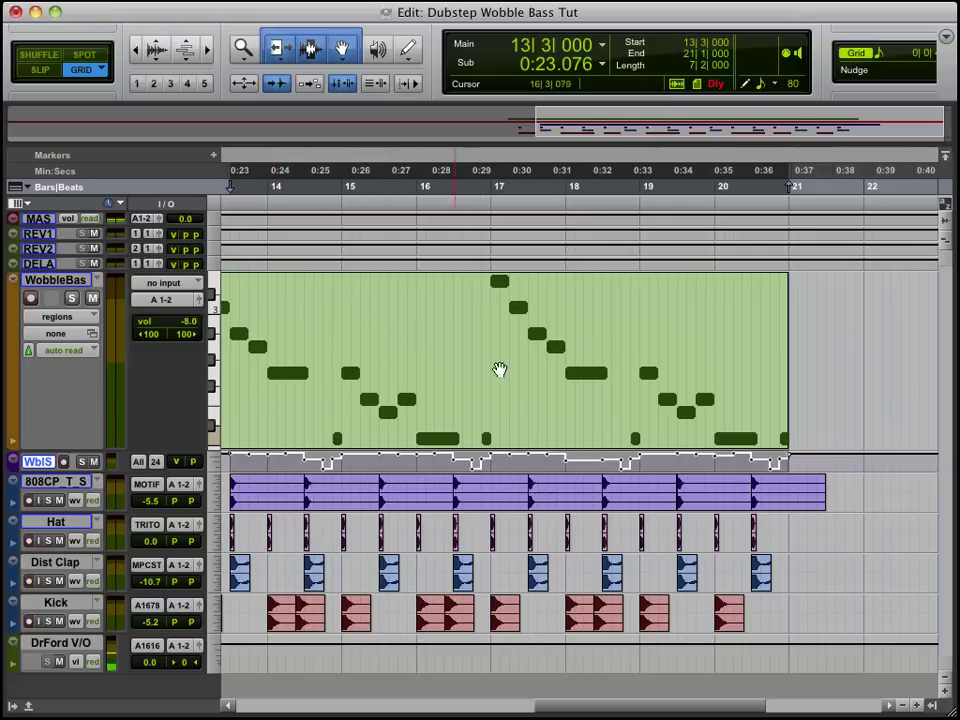
double_click(332, 325)
key(super+bracketleft)
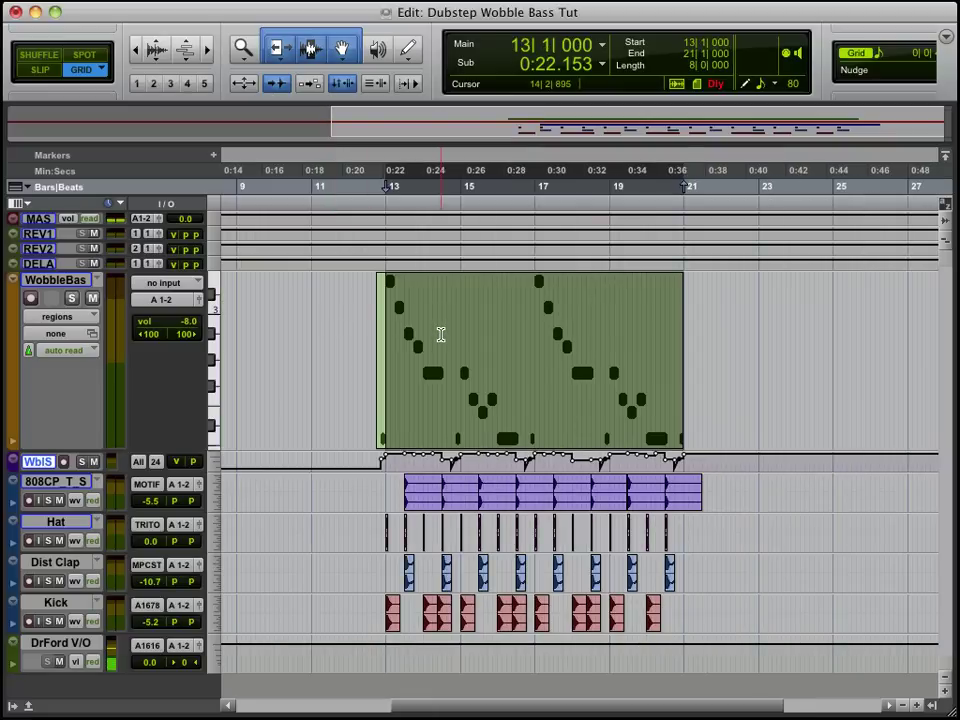
In the Mix window, make the inactive Liquid Mod II insert on Wobble Bass active and move its window aside
key(super+equal)
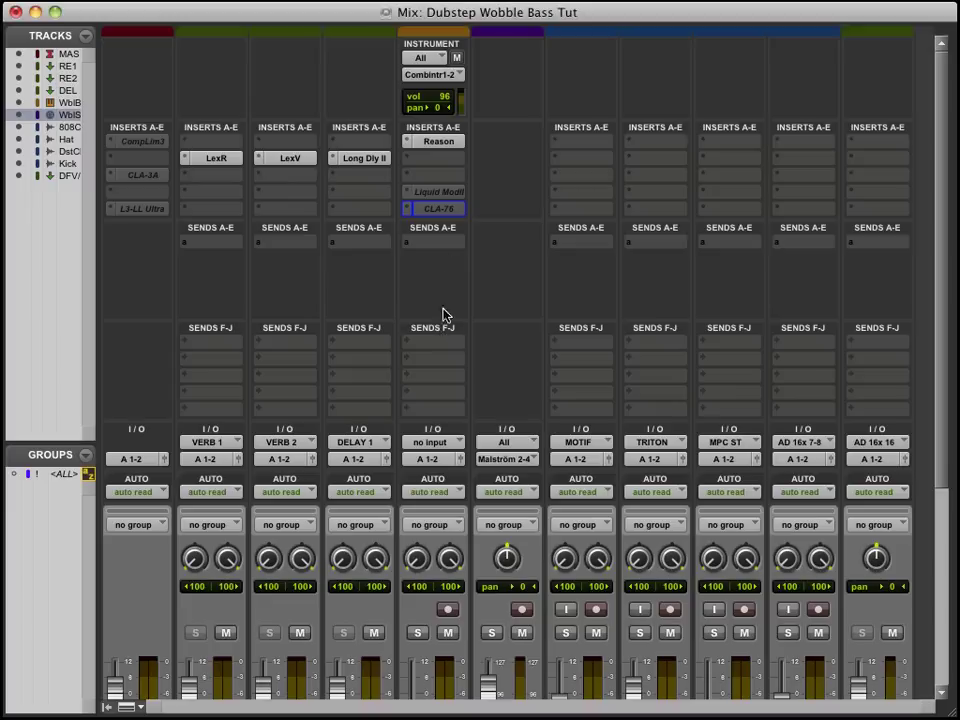
click(437, 193)
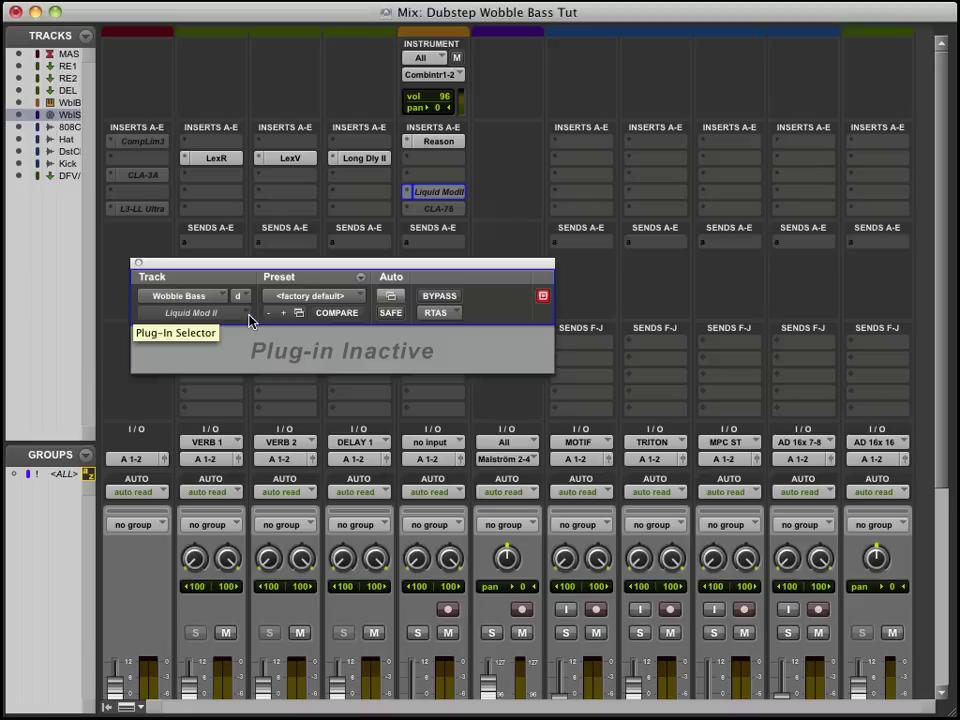
ctrl+super+click(452, 193)
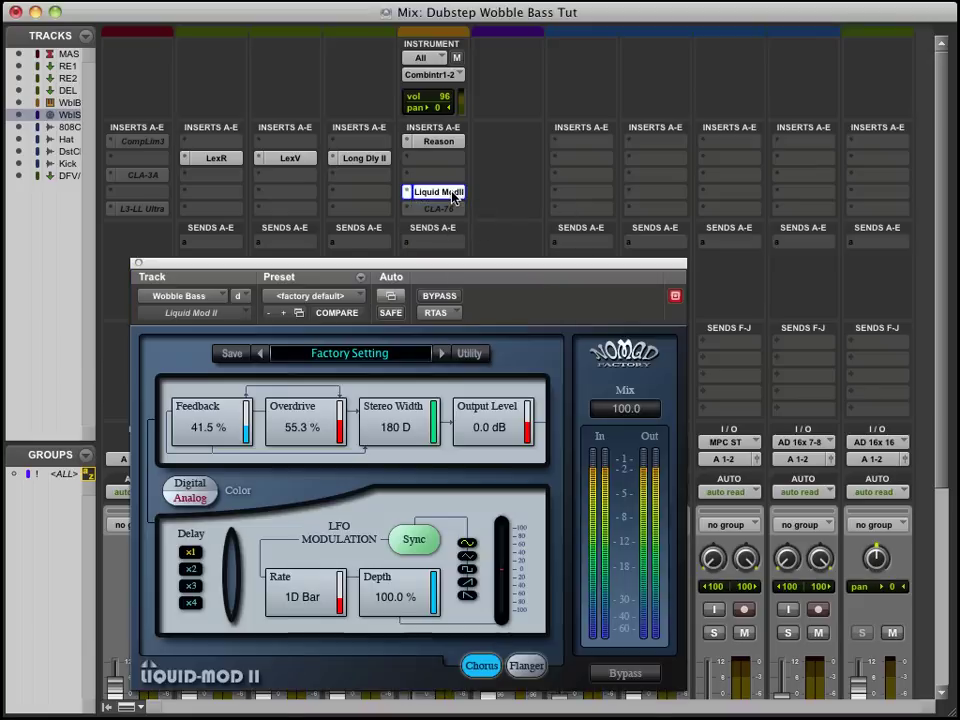
drag(444, 267, 533, 92)
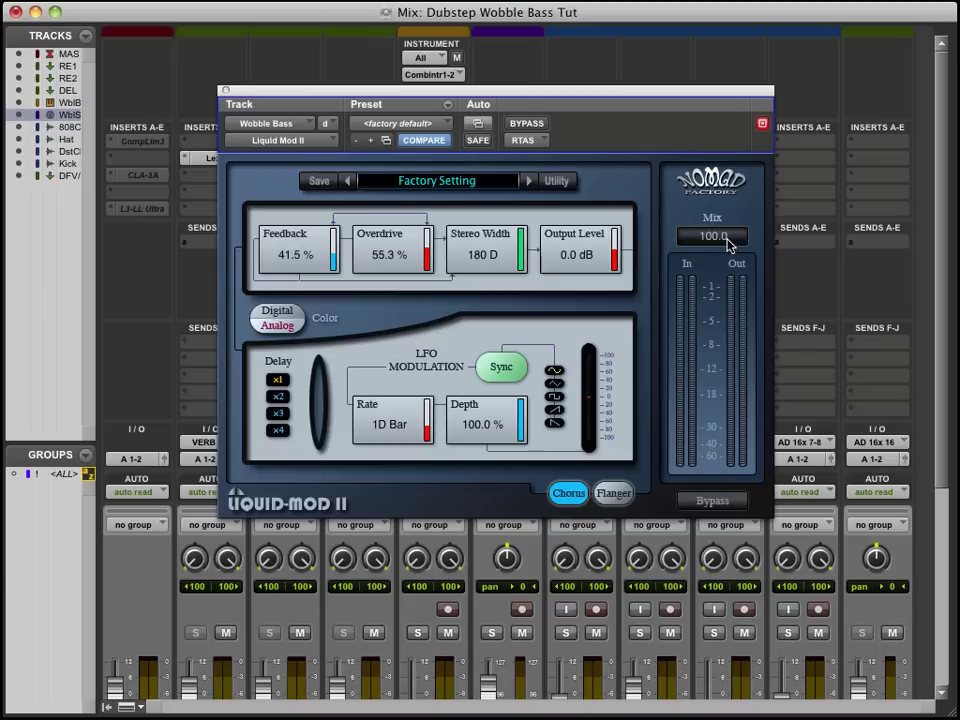
Close Liquid Mod II and open CLA-76 on Wobble Bass, checking attack 1.00 and release 7.00
click(226, 92)
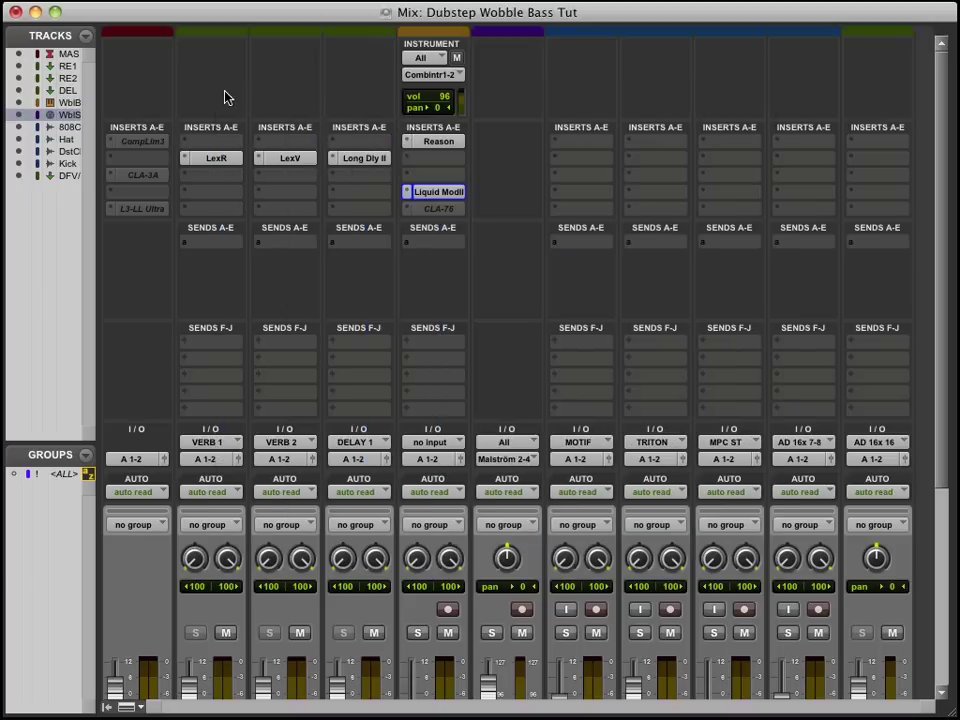
click(445, 209)
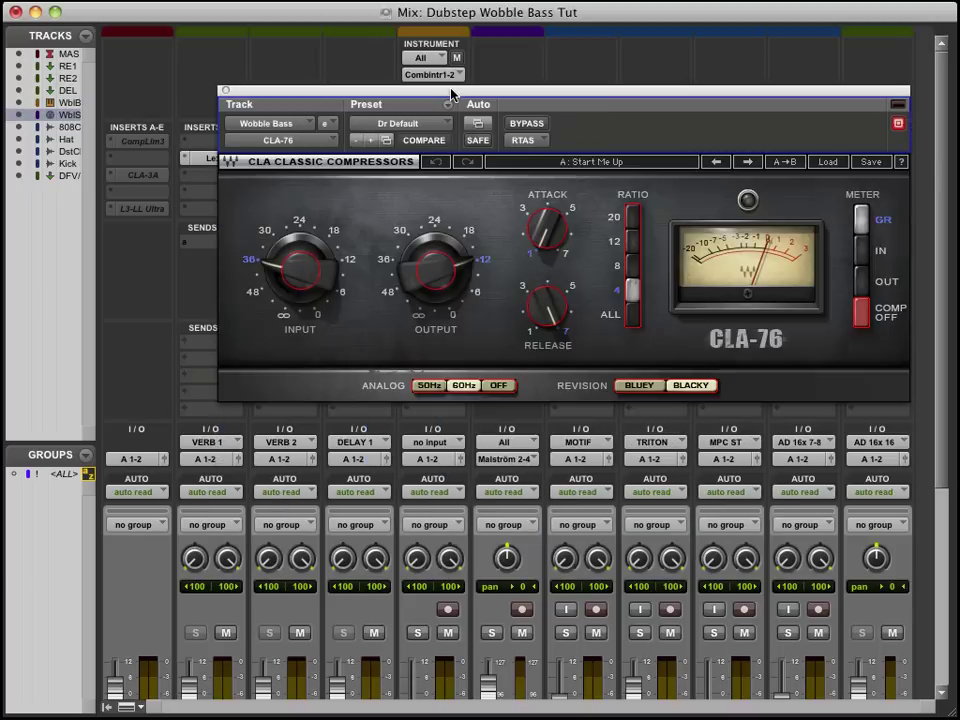
drag(451, 95, 399, 193)
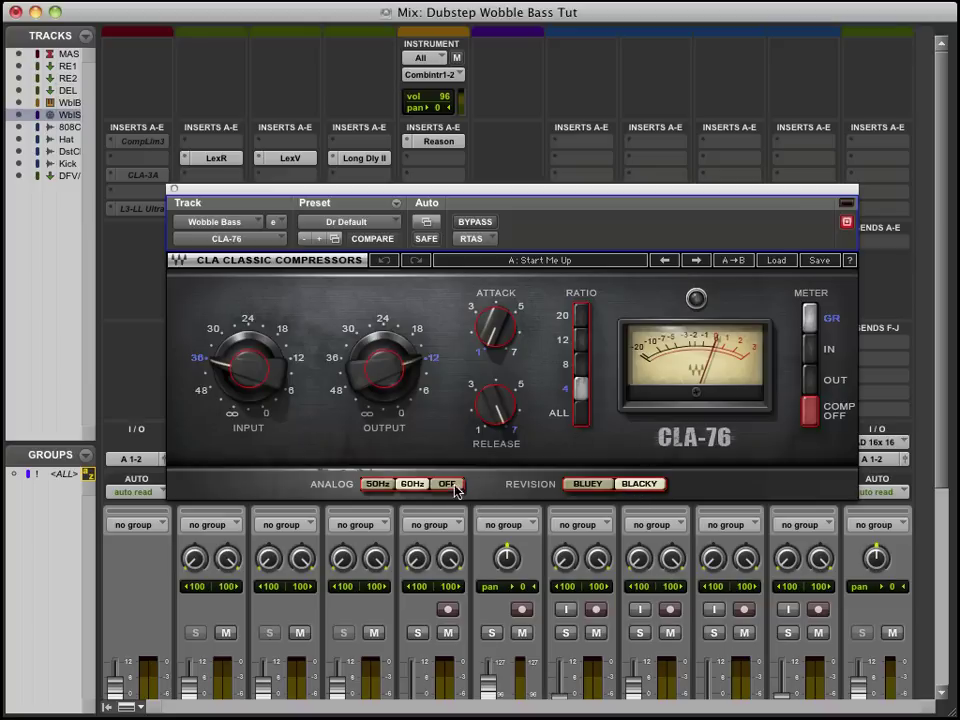
click(494, 326)
mouse_move(494, 326)
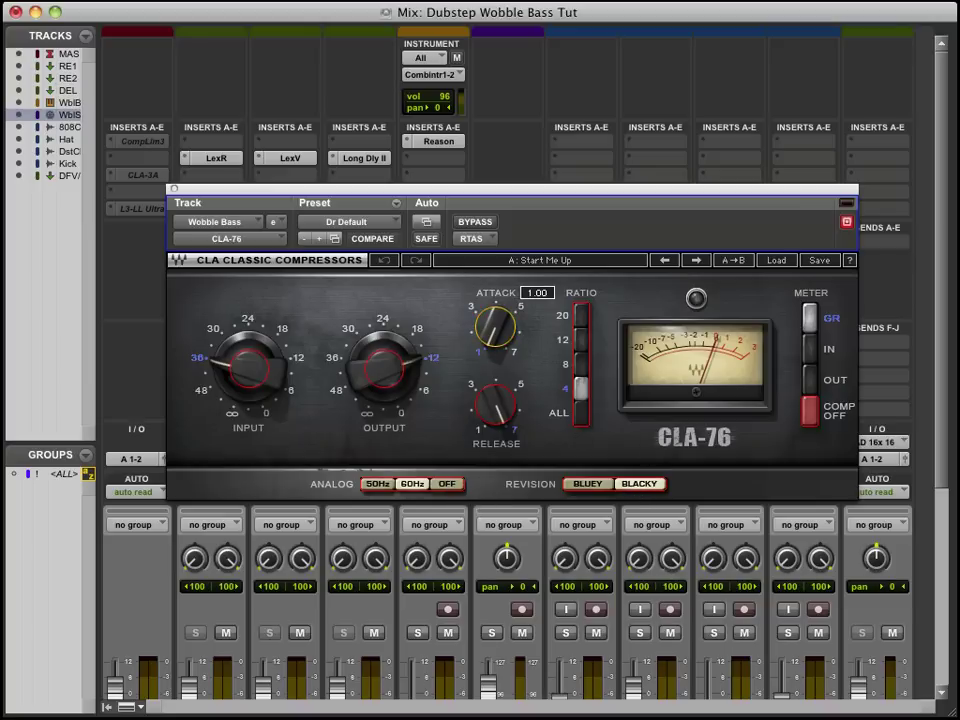
click(494, 404)
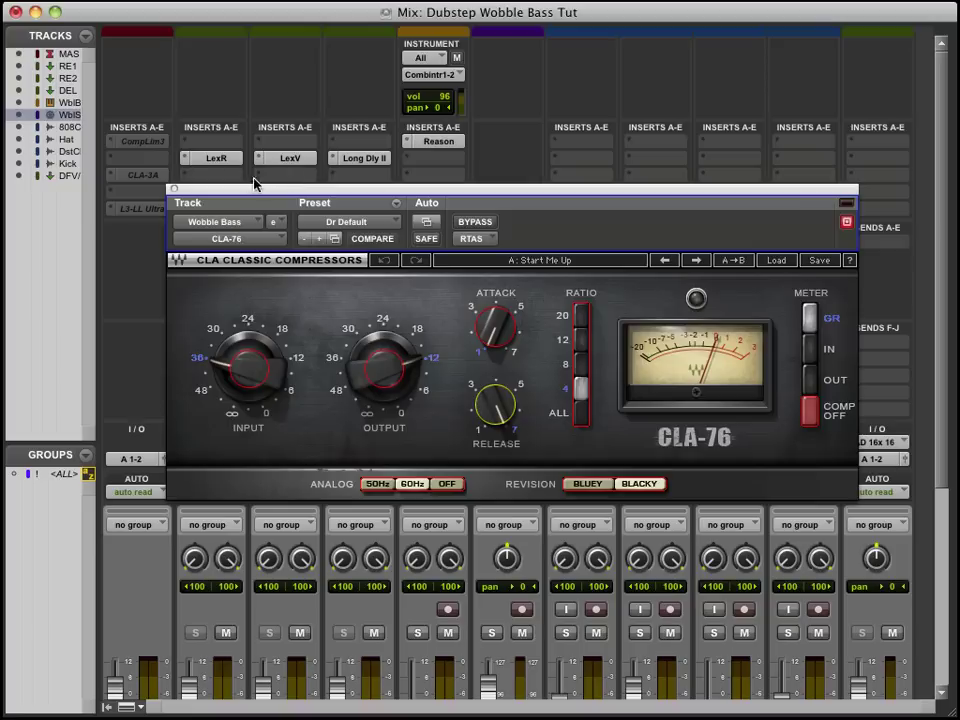
Bypass CLA-76 and A/B Liquid Mod II on Wobble Bass by toggling its bypass
click(471, 221)
drag(463, 199, 476, 319)
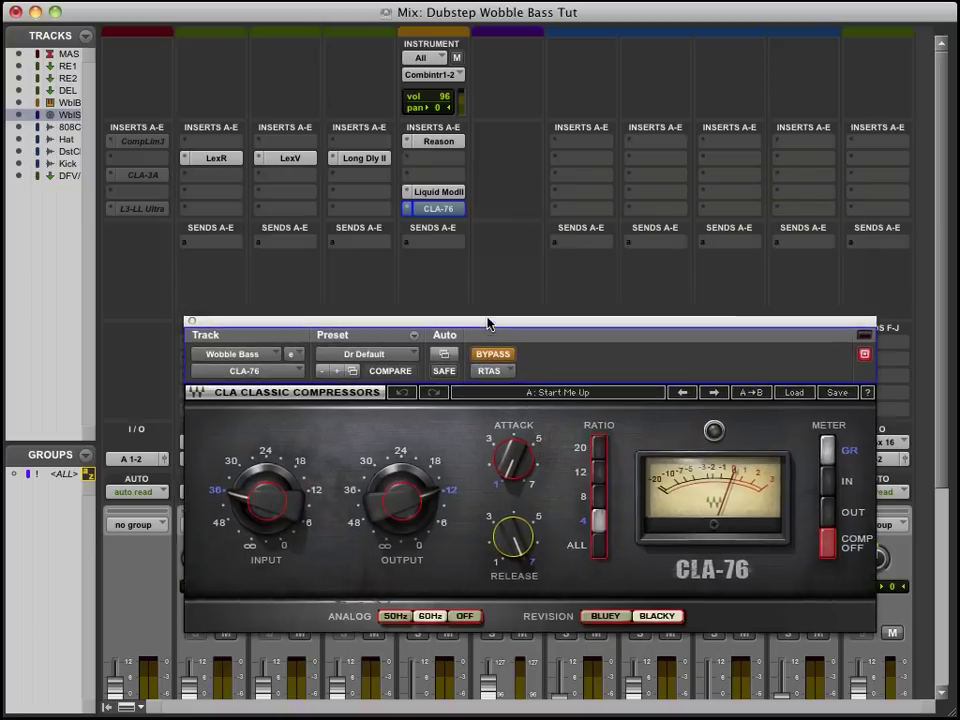
click(452, 193)
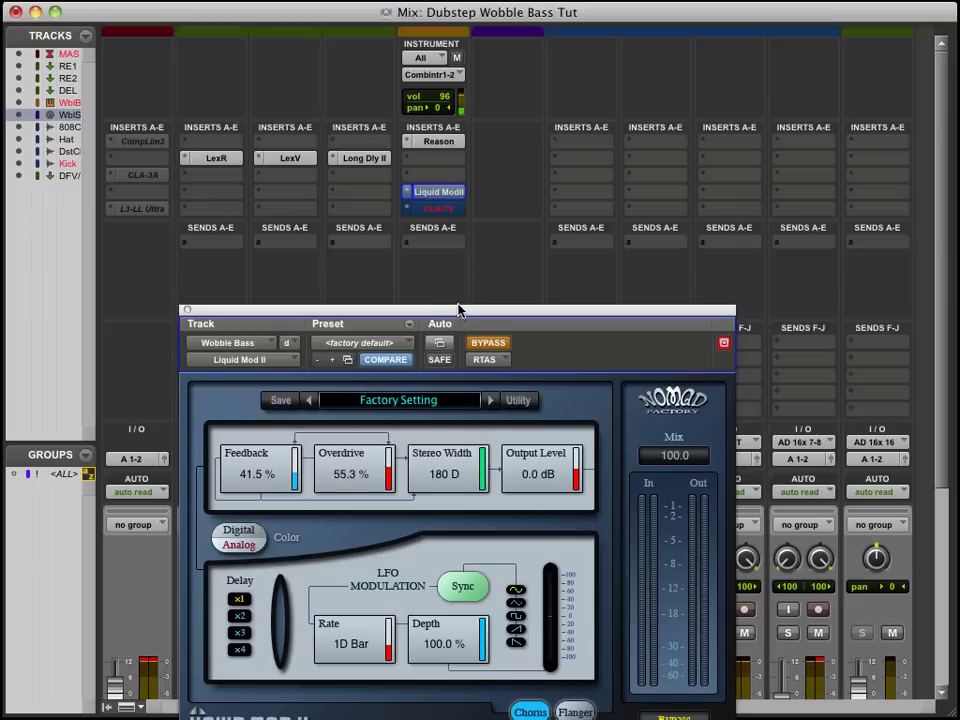
drag(459, 309, 442, 228)
click(470, 261)
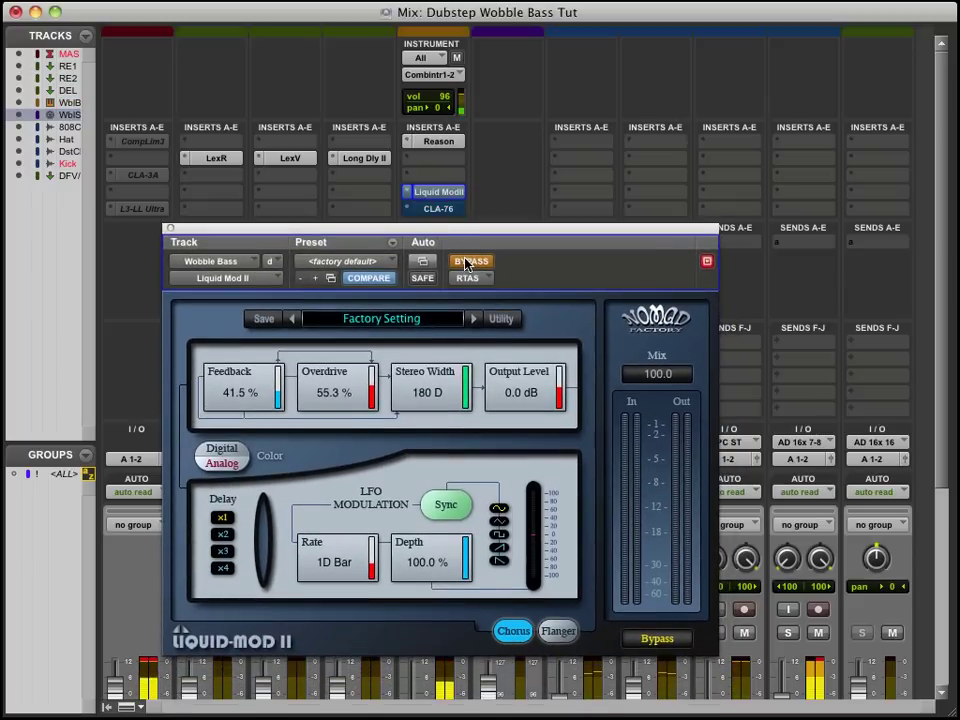
click(455, 195)
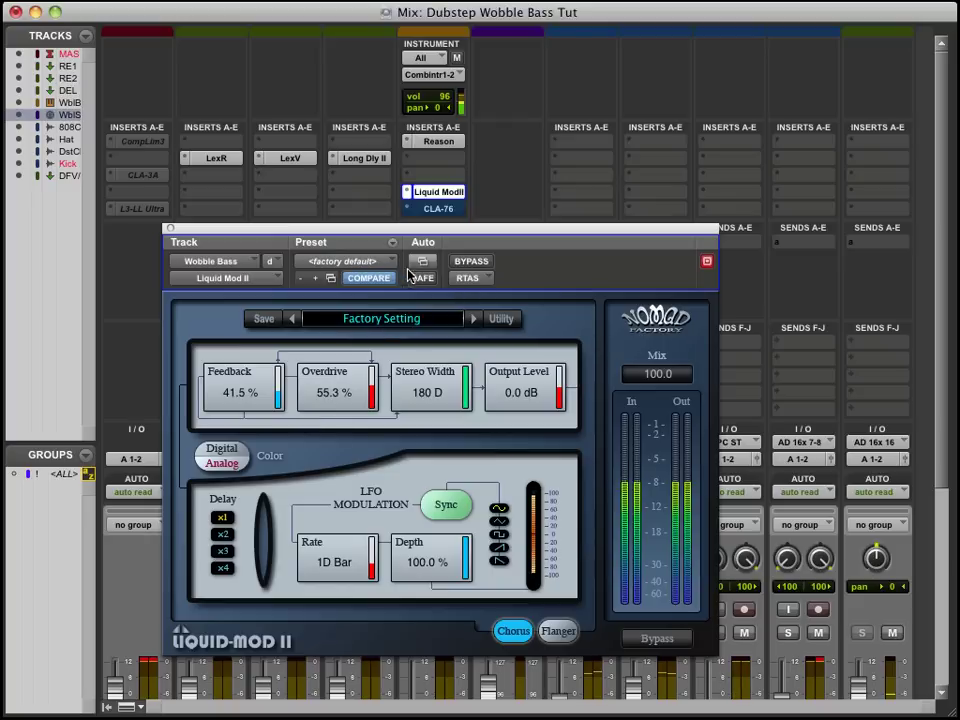
click(470, 262)
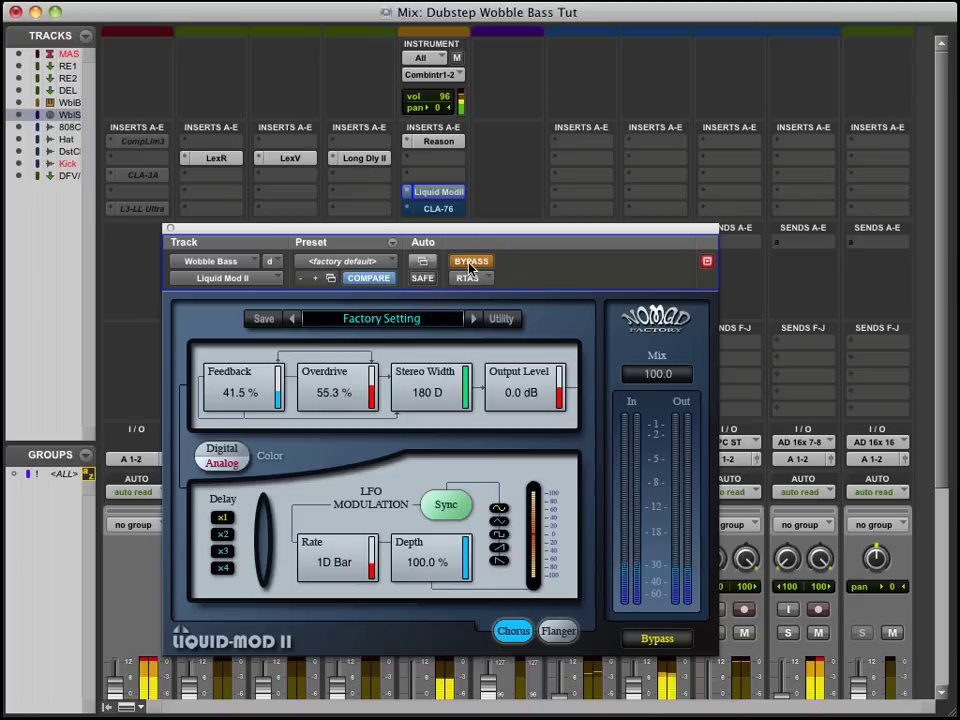
click(470, 263)
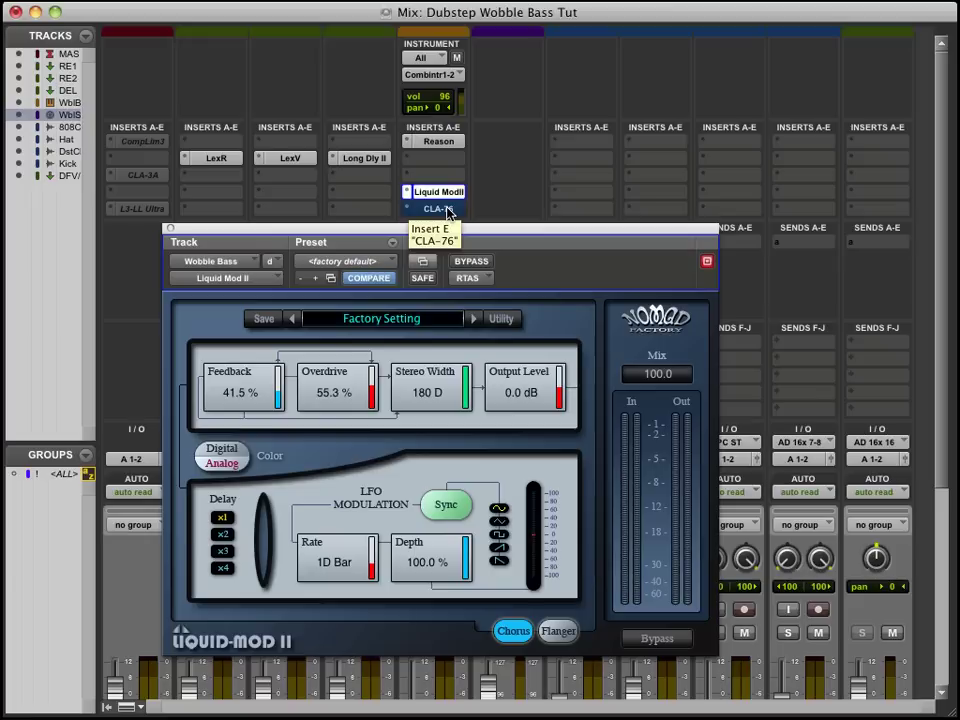
Re-enable CLA-76, A/B both inserts once more, leave them active and close the plug-in window
click(447, 210)
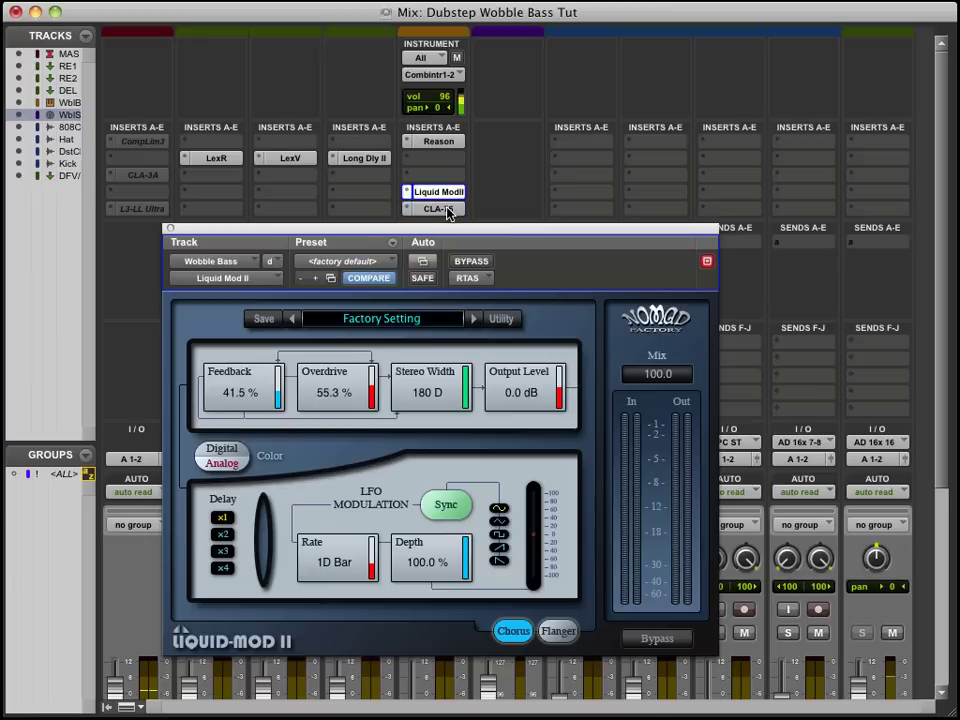
click(472, 262)
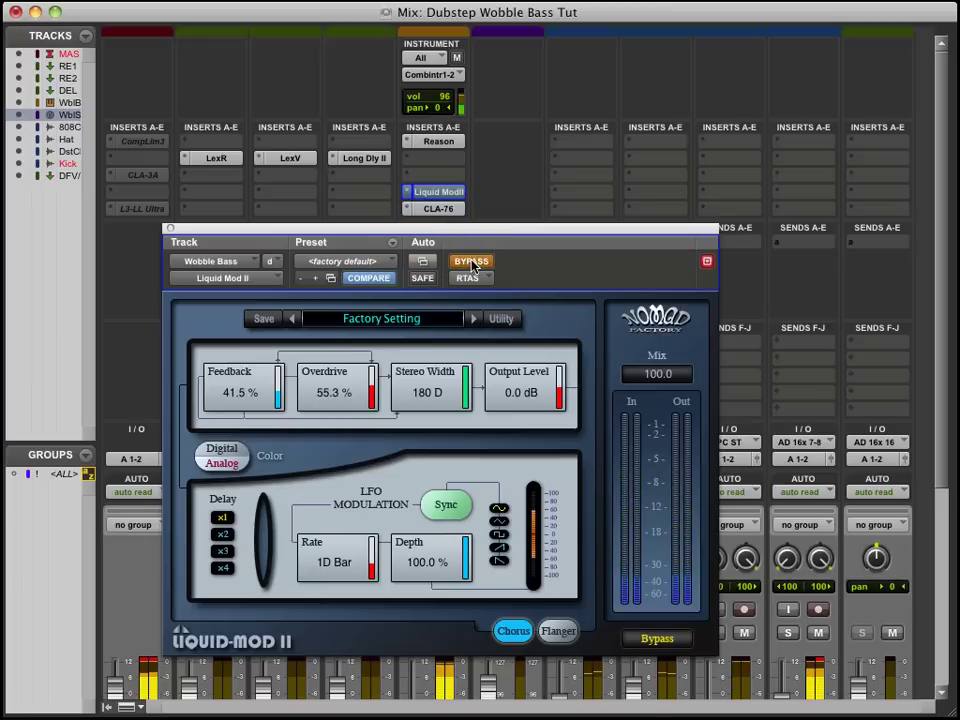
click(472, 262)
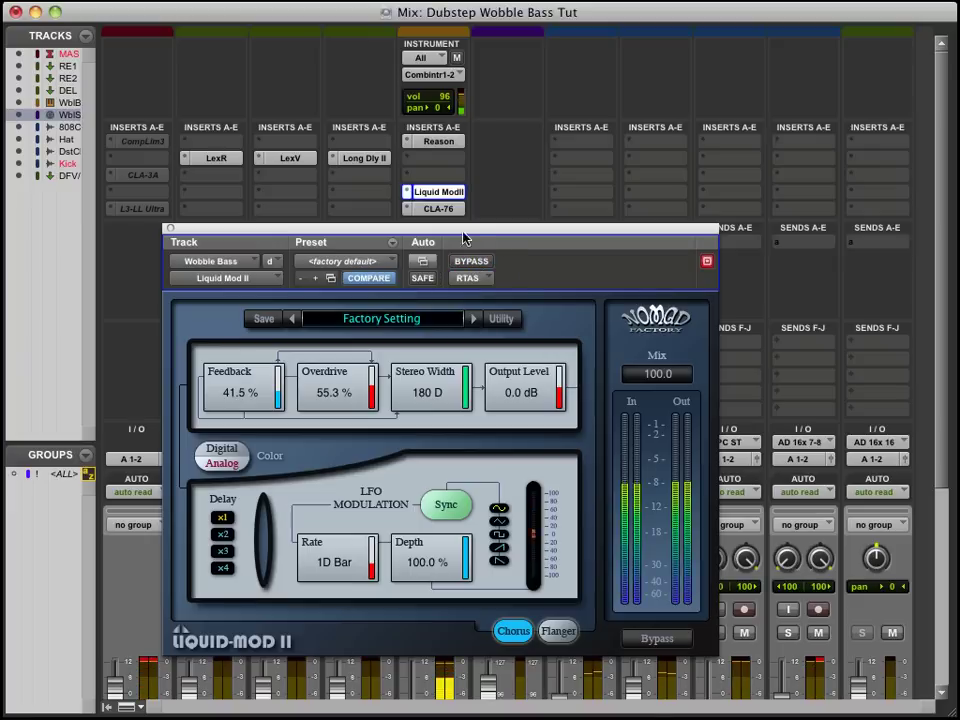
click(438, 208)
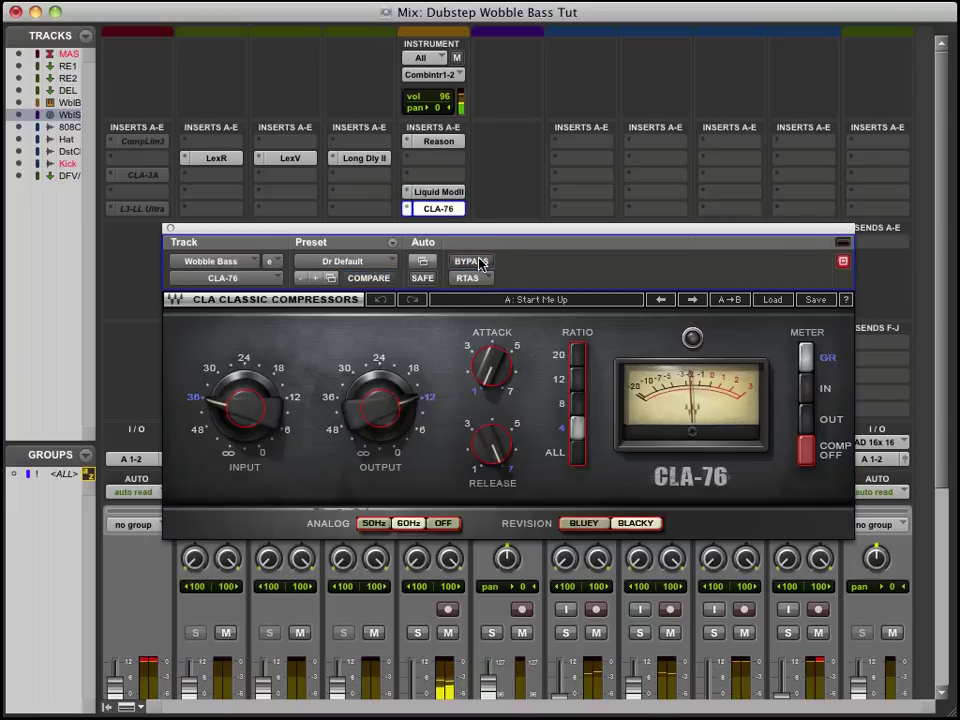
click(481, 263)
click(481, 263)
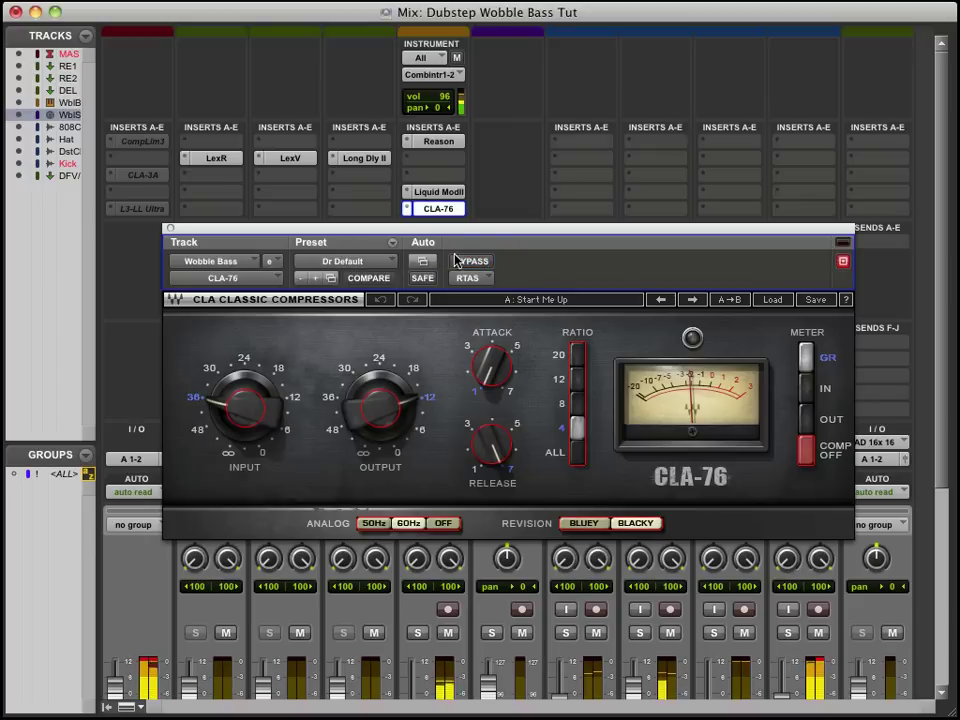
click(170, 228)
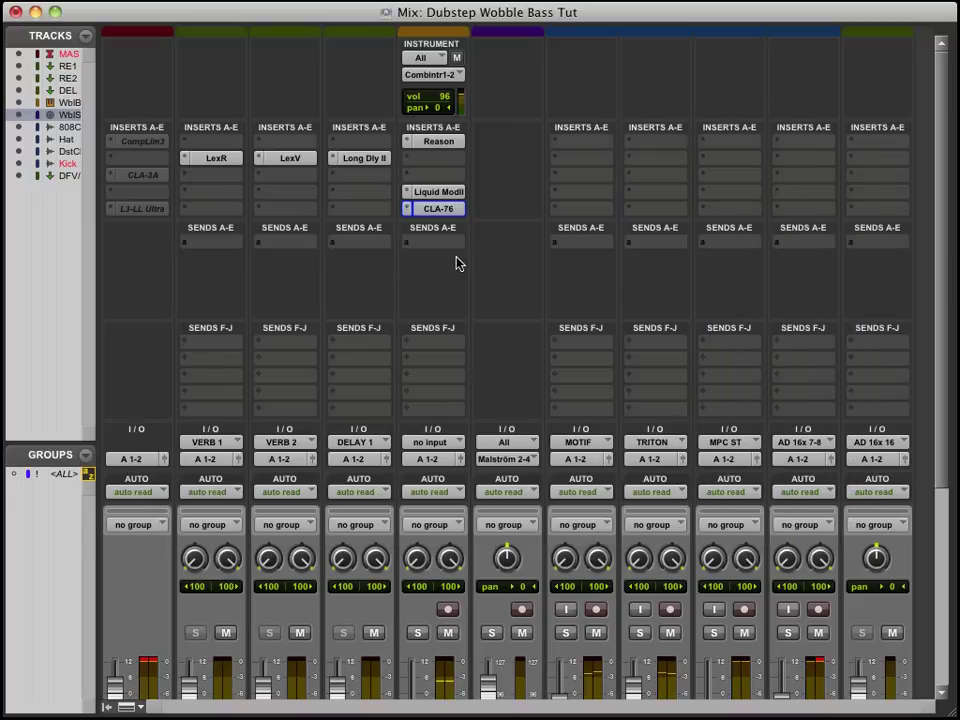
Switch from the Mix window back to the Edit window
key(ctrl+equal)
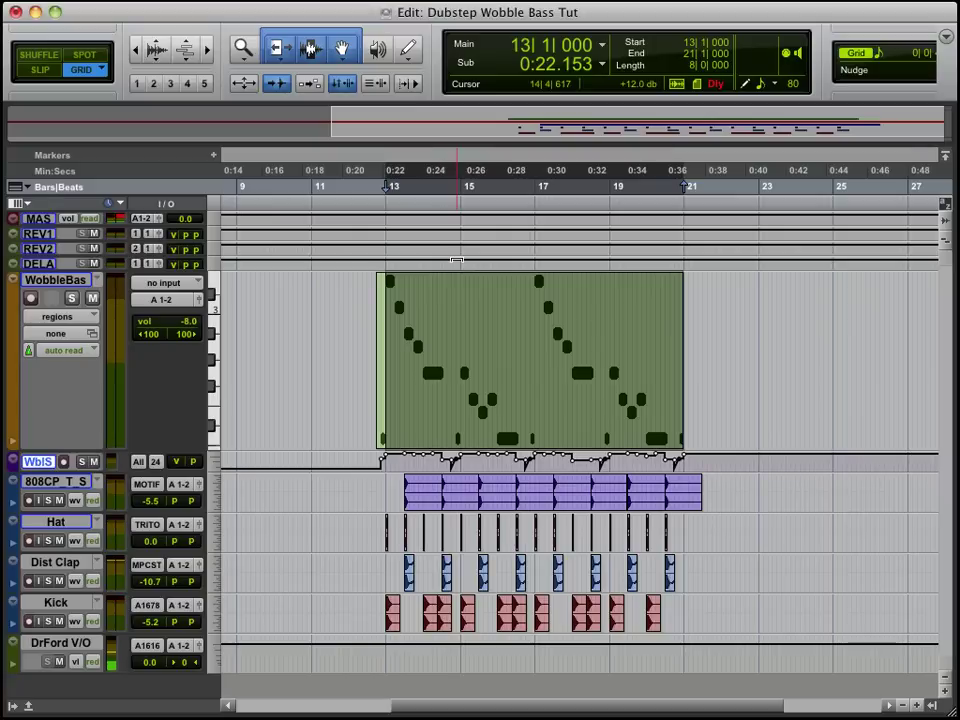